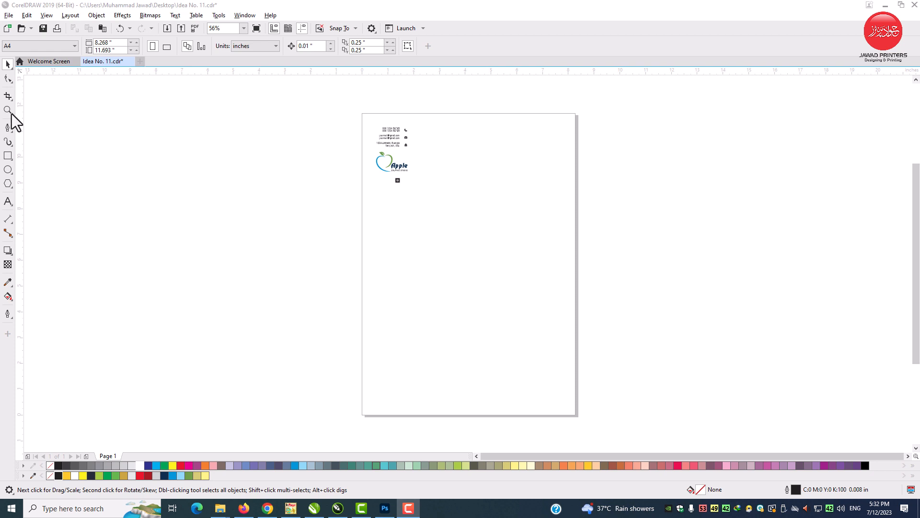
# Draw a rectangle mid-page, set it to 3.5 by 2 inches and move it slightly upward.
pyautogui.click(8, 110)
pyautogui.moveTo(371, 180); pyautogui.dragTo(571, 341)
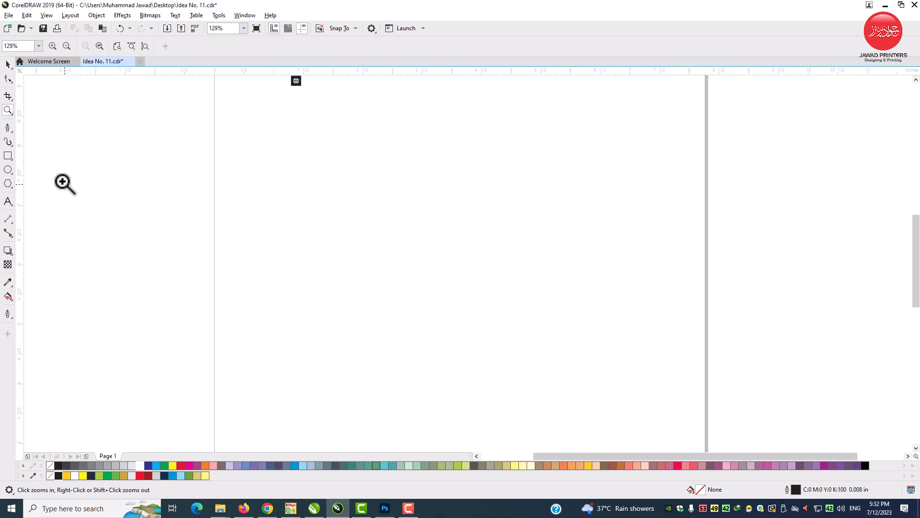
pyautogui.click(7, 156)
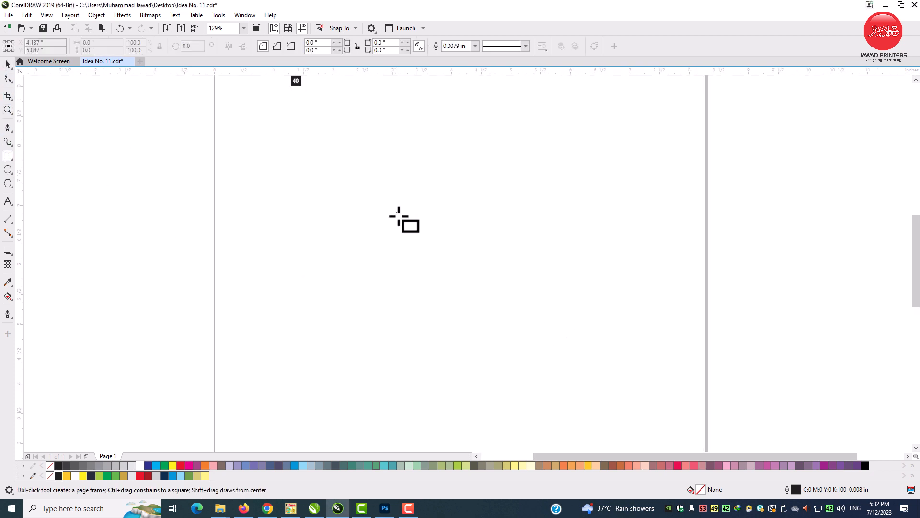
pyautogui.moveTo(395, 212); pyautogui.dragTo(534, 297)
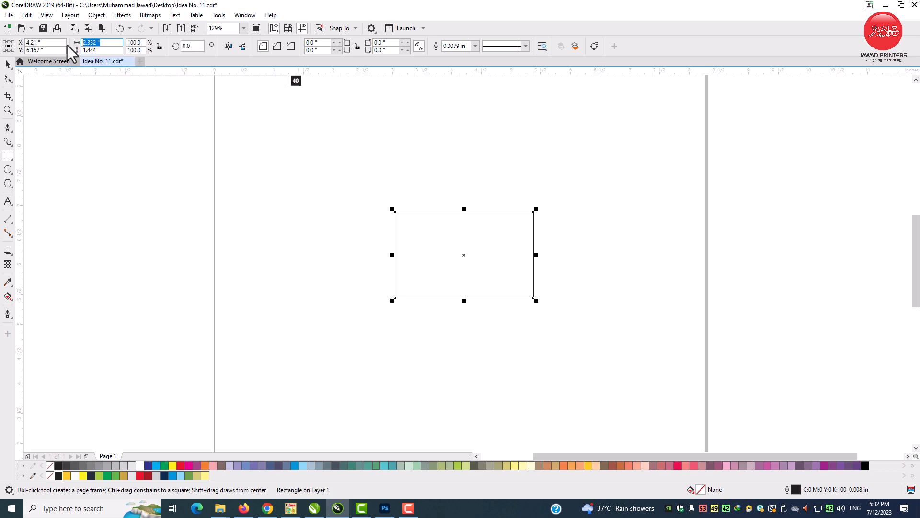
pyautogui.write('3.5')
pyautogui.press('Tab')
pyautogui.write('2')
pyautogui.press('Return')
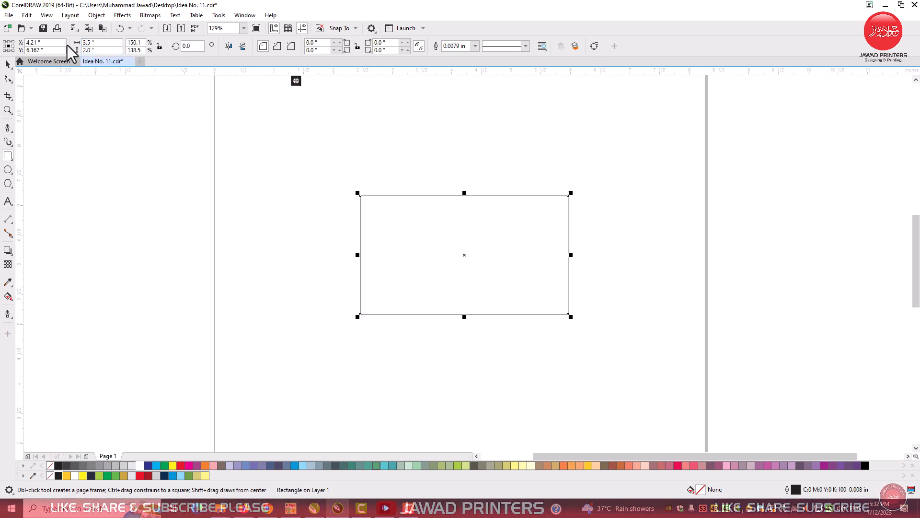
pyautogui.click(8, 64)
pyautogui.moveTo(447, 249); pyautogui.dragTo(446, 229)
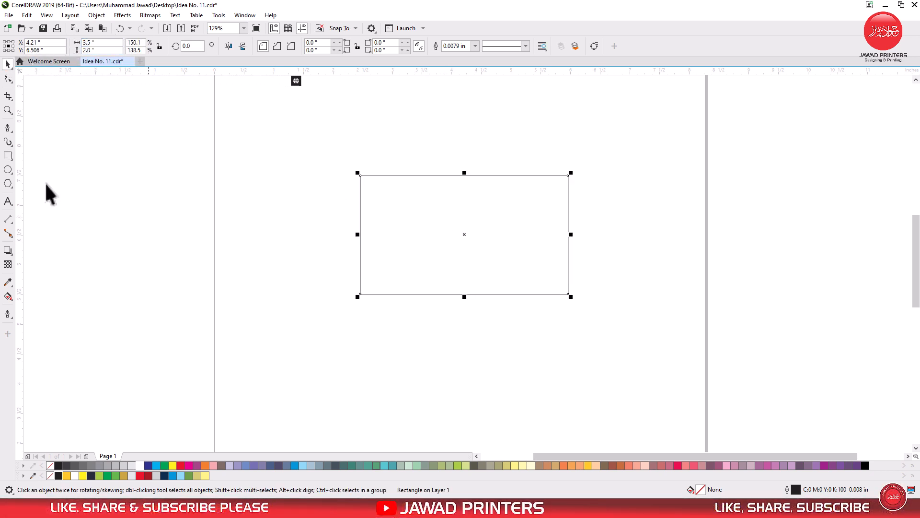
# Place a second 3.5 by 2 inch rectangle directly below the first with a small gap between them.
pyautogui.click(8, 155)
pyautogui.moveTo(361, 175); pyautogui.dragTo(568, 294)
pyautogui.press('space')
pyautogui.moveTo(518, 230); pyautogui.dragTo(528, 359)
pyautogui.rightClick(528, 358)
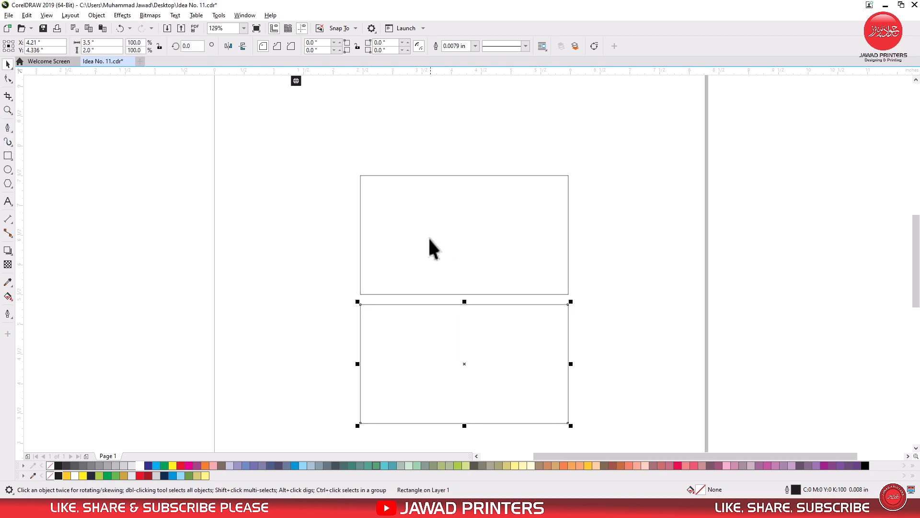
# Draw a smaller rectangle inside the upper card and set it to 3.25 by 1.75 inches.
pyautogui.click(9, 156)
pyautogui.moveTo(370, 184); pyautogui.dragTo(561, 288)
pyautogui.press('space')
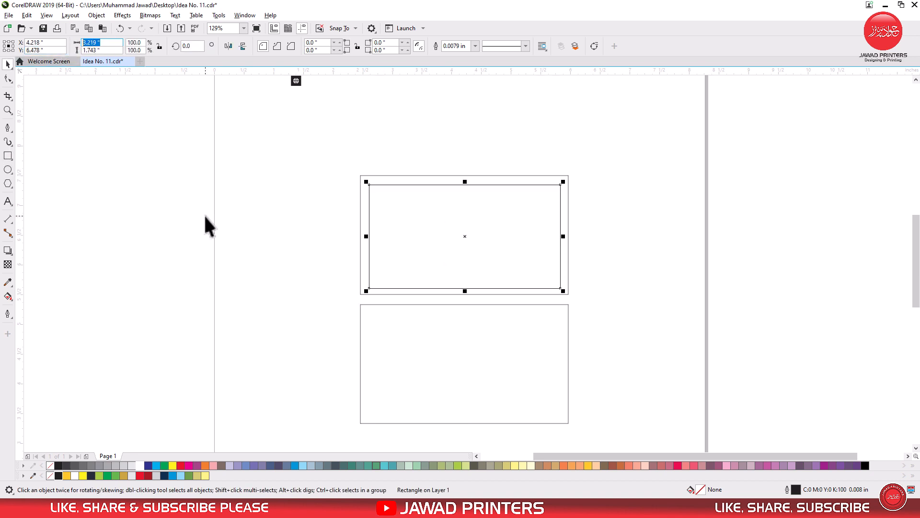
pyautogui.write('1.75')
pyautogui.press('Return')
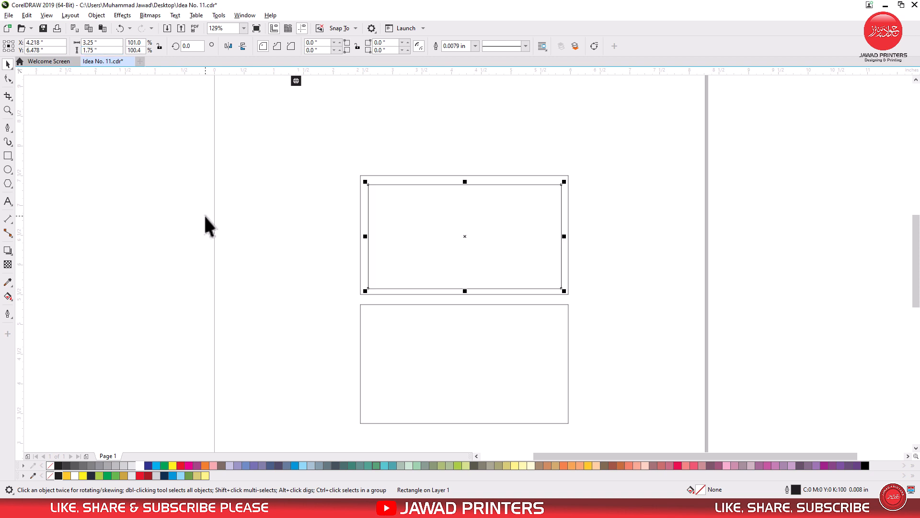
# Centre the inner rectangle horizontally and vertically on the upper card outline.
pyautogui.keyDown('shift'); pyautogui.click(433, 176); pyautogui.keyUp('shift')
pyautogui.press('e')
pyautogui.press('c')
pyautogui.click(389, 228)
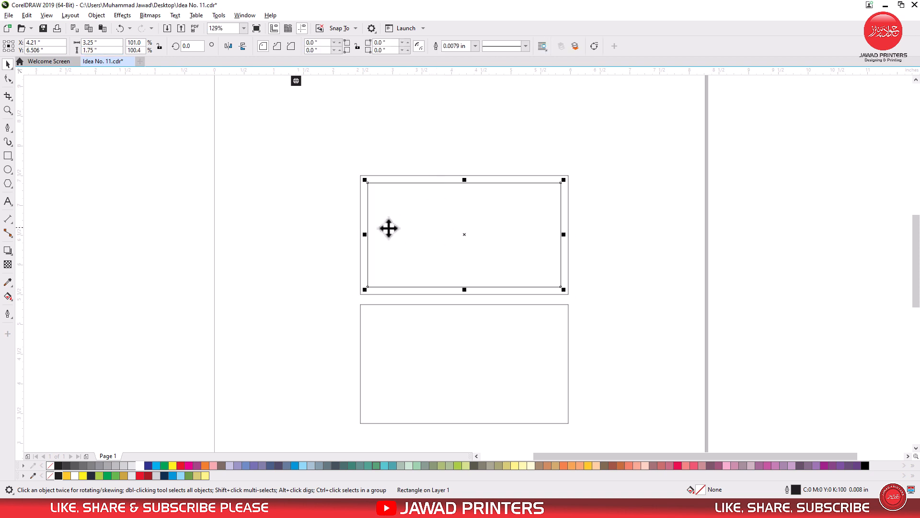
# Copy the inner rectangle, paste it centred inside the lower card, and select it together with the lower card outline.
pyautogui.rightClick(416, 224)
pyautogui.click(457, 266)
pyautogui.rightClick(624, 241)
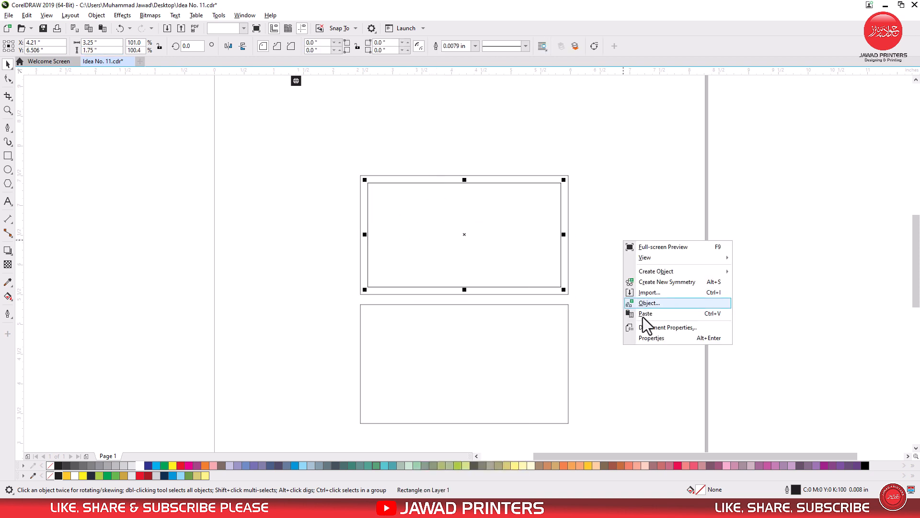
pyautogui.click(645, 313)
pyautogui.moveTo(480, 330); pyautogui.dragTo(479, 336)
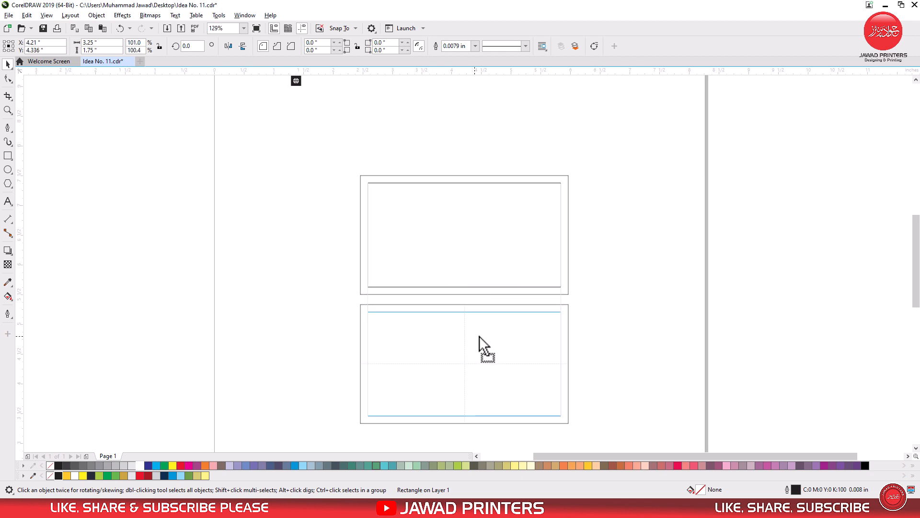
pyautogui.keyDown('shift'); pyautogui.click(479, 305); pyautogui.keyUp('shift')
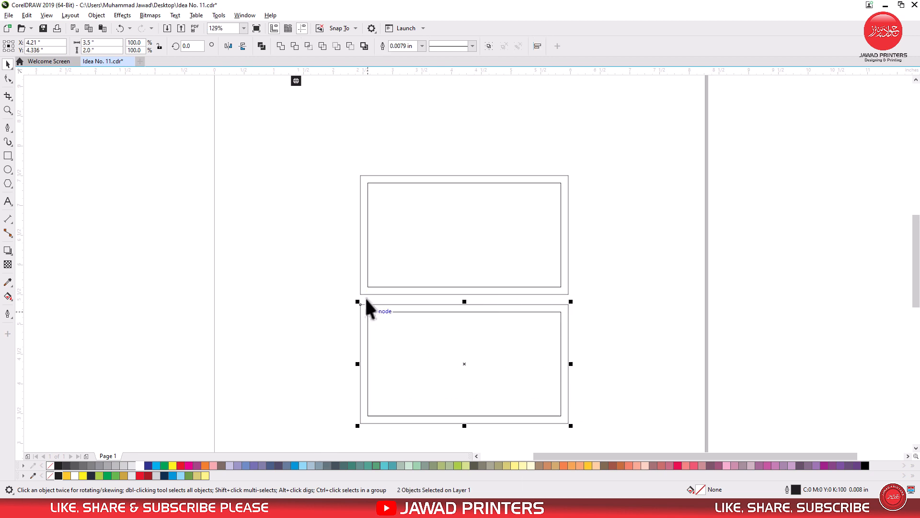
# Move the lower card and its inner rectangle up to narrow the gap below the upper card.
pyautogui.scroll(3, 379, 318)
pyautogui.moveTo(442, 317); pyautogui.dragTo(442, 302)
pyautogui.click(223, 291)
# Place guidelines along the top, left and right edges of the upper card's inner rectangle.
pyautogui.scroll(-2, 170, 211)
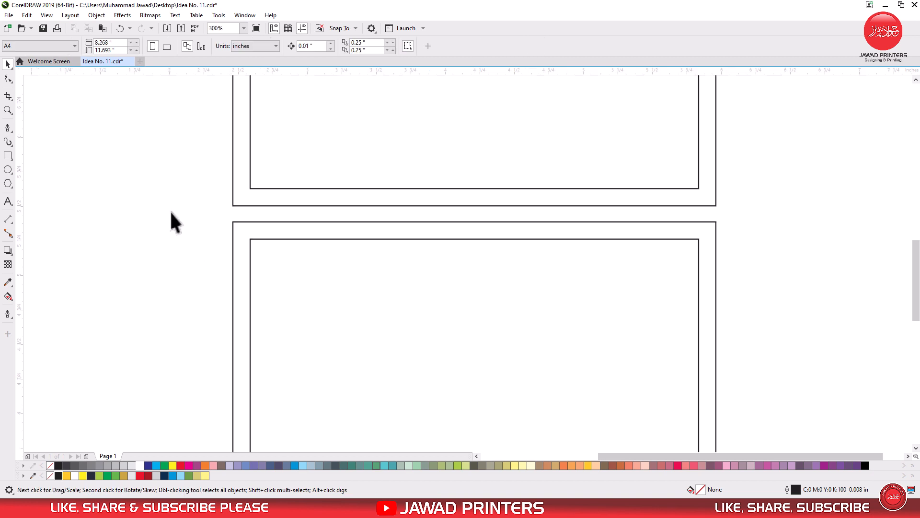
pyautogui.scroll(-1, 171, 212)
pyautogui.press('z')
pyautogui.moveTo(190, 364); pyautogui.dragTo(453, 86)
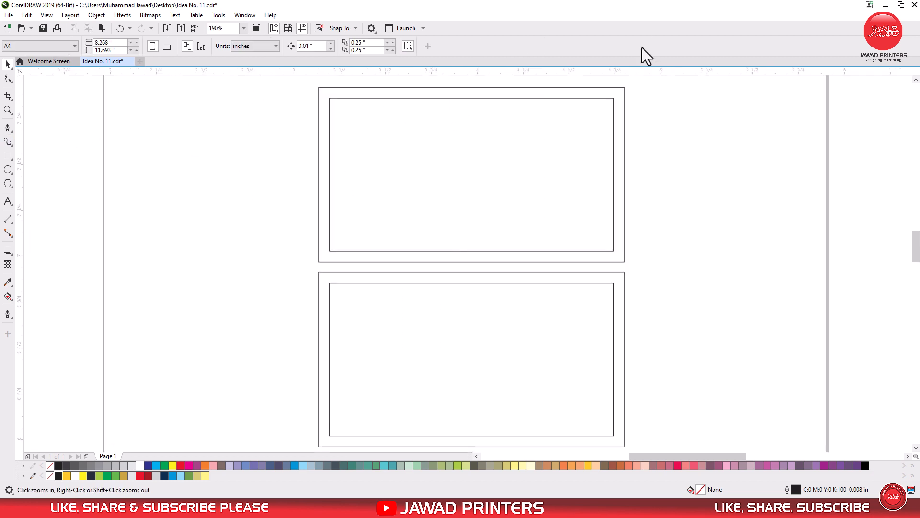
pyautogui.scroll(2, 424, 80)
pyautogui.moveTo(416, 184); pyautogui.dragTo(417, 186)
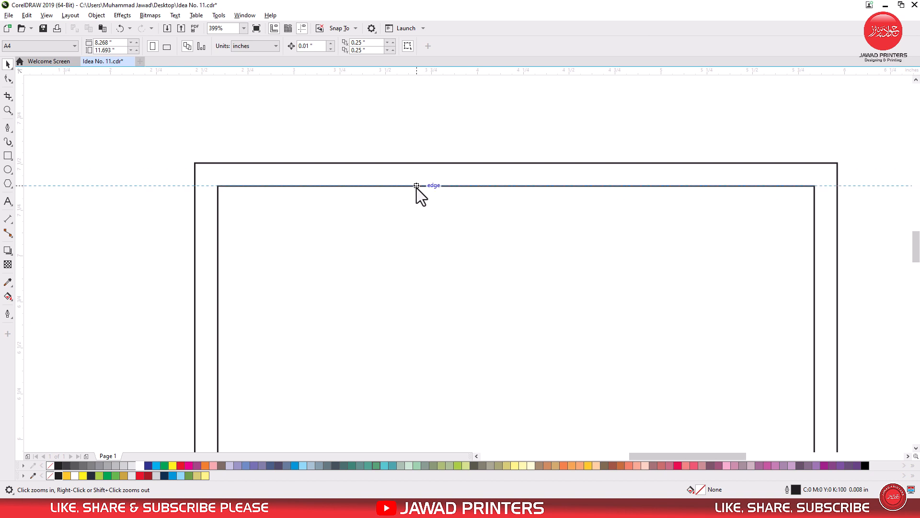
pyautogui.moveTo(20, 268); pyautogui.dragTo(218, 289)
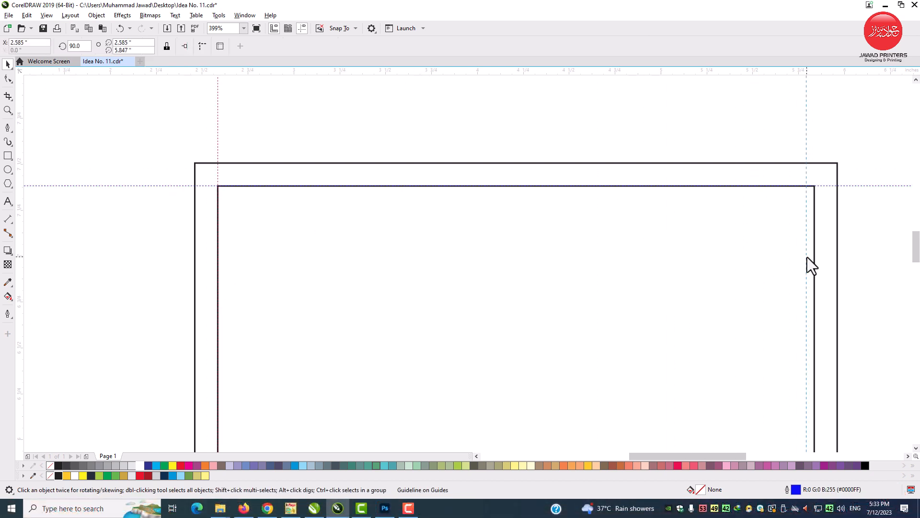
pyautogui.moveTo(810, 266); pyautogui.dragTo(815, 264)
# Add horizontal guidelines on the upper inner rectangle's bottom edge and the lower inner rectangle's top and bottom edges.
pyautogui.moveTo(917, 247); pyautogui.dragTo(918, 287)
pyautogui.moveTo(456, 71); pyautogui.dragTo(446, 167)
pyautogui.moveTo(430, 221); pyautogui.dragTo(427, 234)
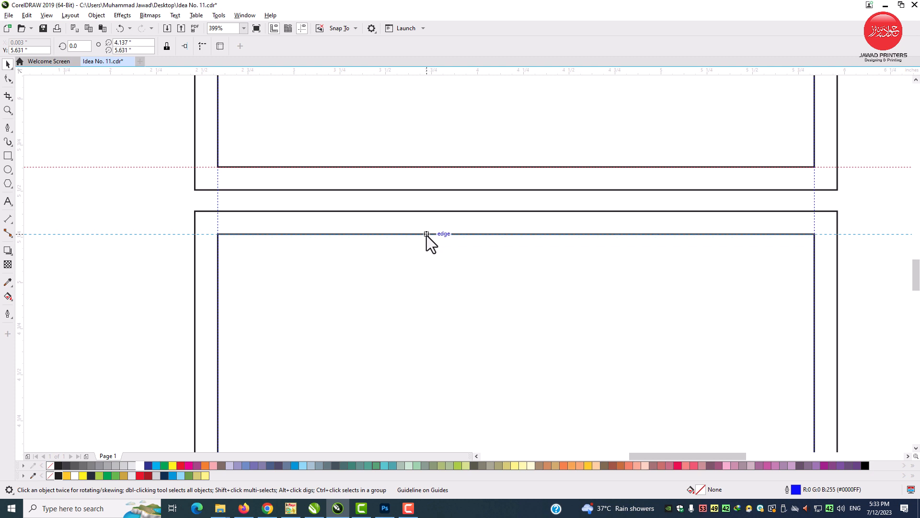
pyautogui.moveTo(917, 274); pyautogui.dragTo(917, 297)
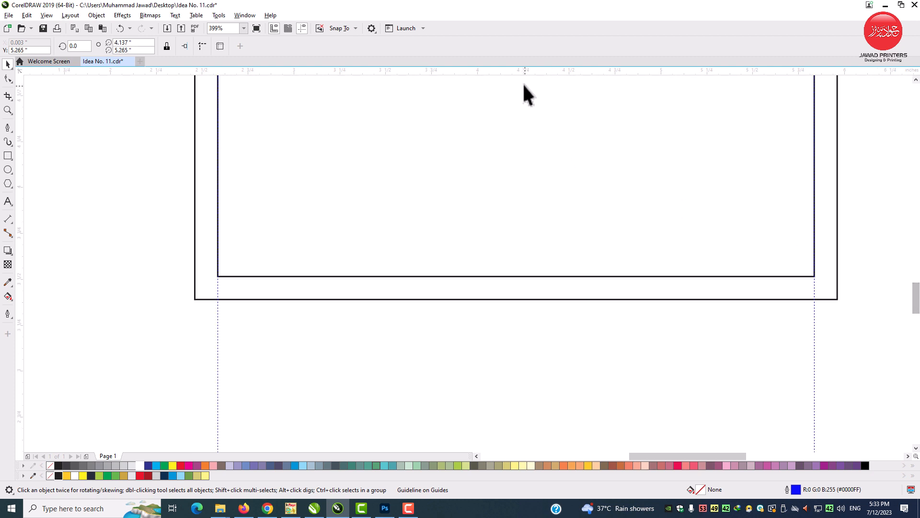
pyautogui.moveTo(524, 71); pyautogui.dragTo(524, 278)
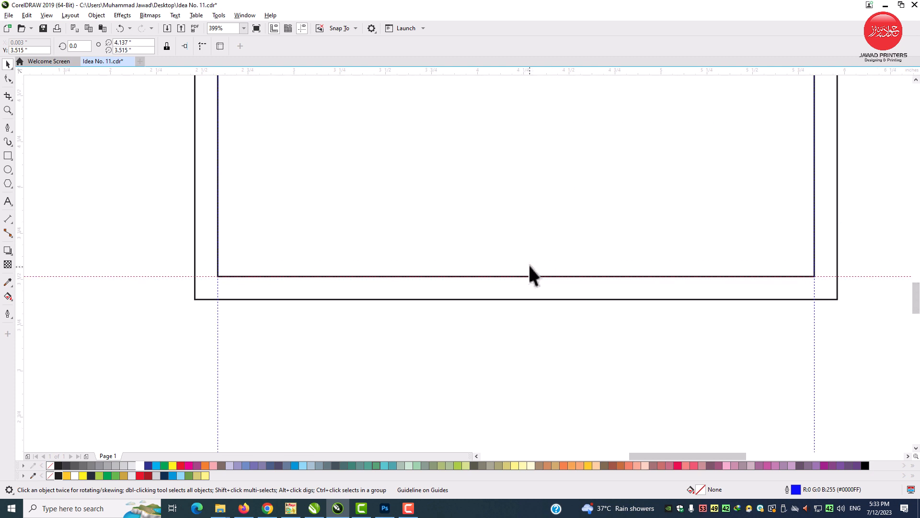
# Delete the inner rectangles of both cards, keeping only the guidelines as margins.
pyautogui.scroll(-2, 530, 272)
pyautogui.moveTo(916, 290); pyautogui.dragTo(917, 275)
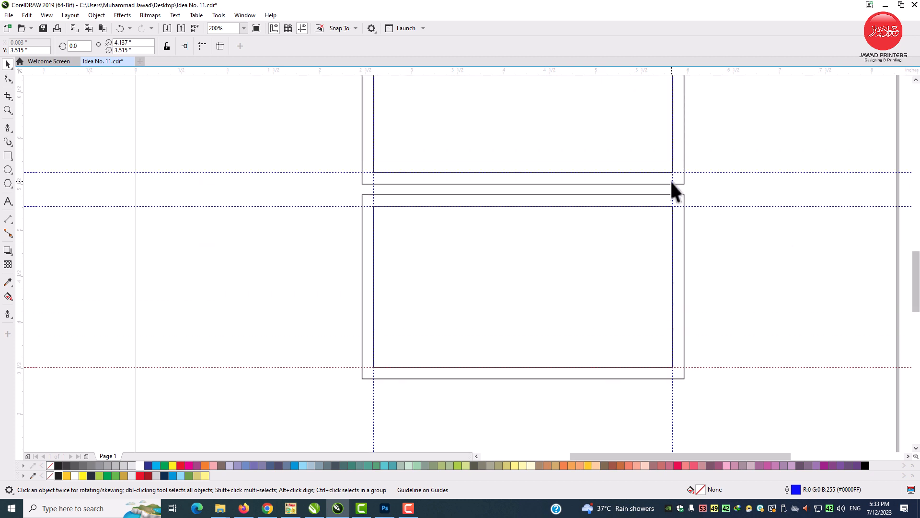
pyautogui.click(678, 195)
pyautogui.hotkey('shift', 'F2')
pyautogui.click(698, 179)
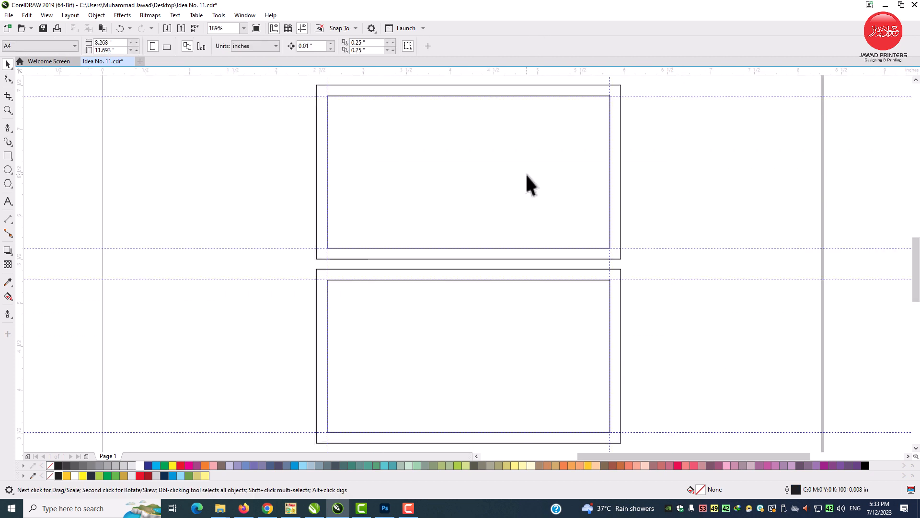
pyautogui.click(525, 173)
pyautogui.press('Delete')
pyautogui.click(493, 299)
pyautogui.press('Delete')
pyautogui.press('Delete')
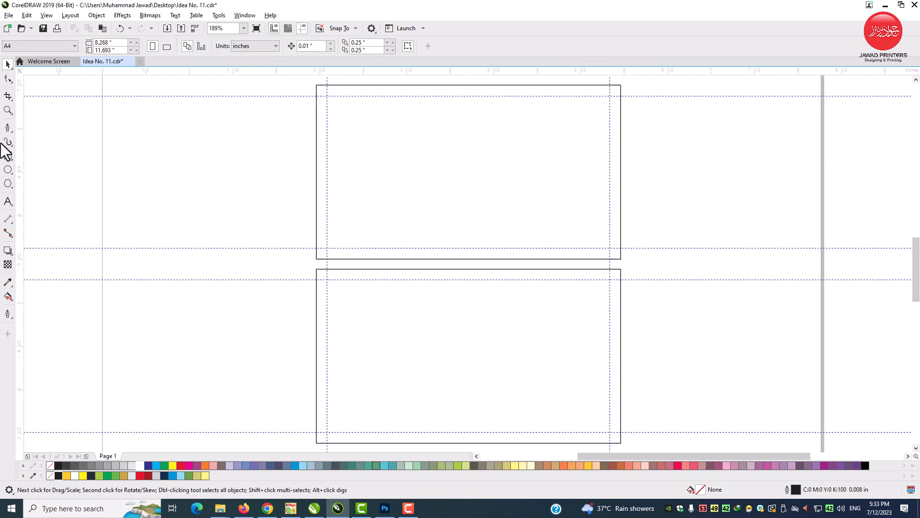
# Draw a full-width rectangle 3.5 inches wide and about 0.67 inch high along the lower card's bottom edge.
pyautogui.click(8, 110)
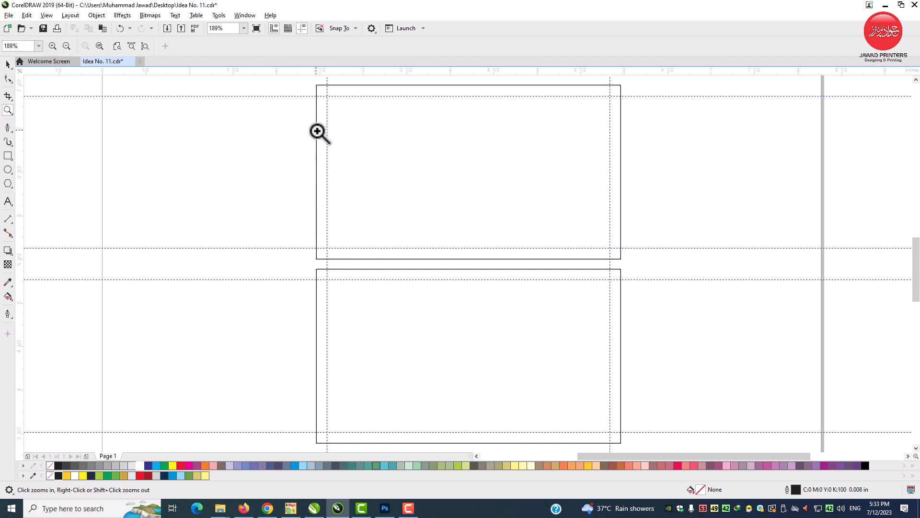
pyautogui.moveTo(312, 262); pyautogui.dragTo(626, 432)
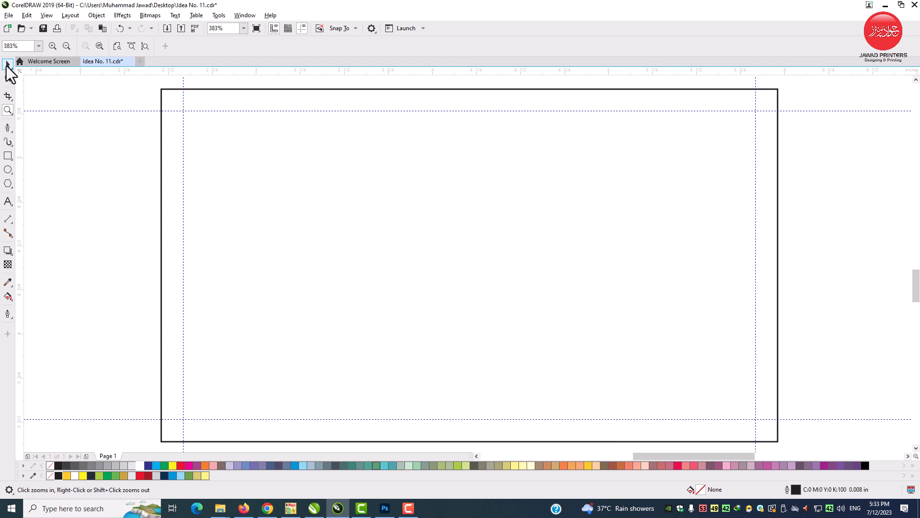
pyautogui.click(8, 64)
pyautogui.click(8, 156)
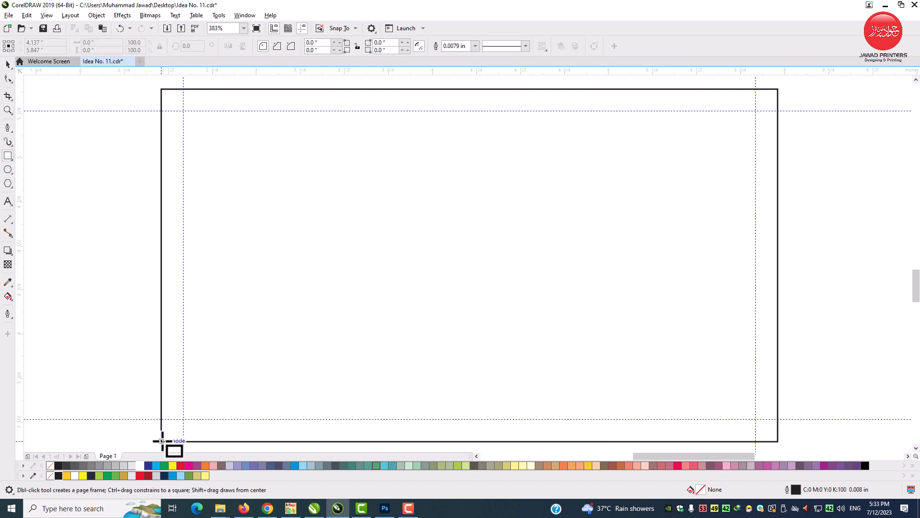
pyautogui.moveTo(162, 440); pyautogui.dragTo(775, 324)
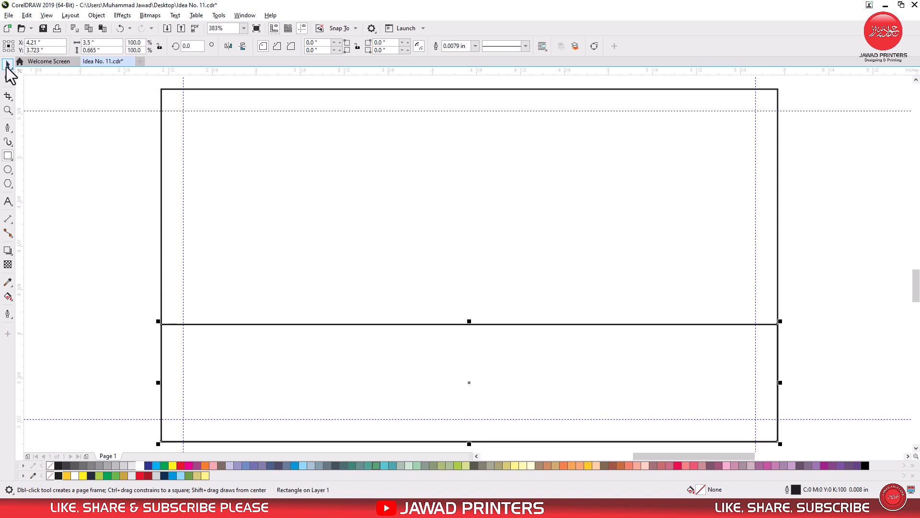
# Convert the bottom band rectangle to curves and activate the Shape tool for node editing.
pyautogui.click(7, 66)
pyautogui.rightClick(283, 325)
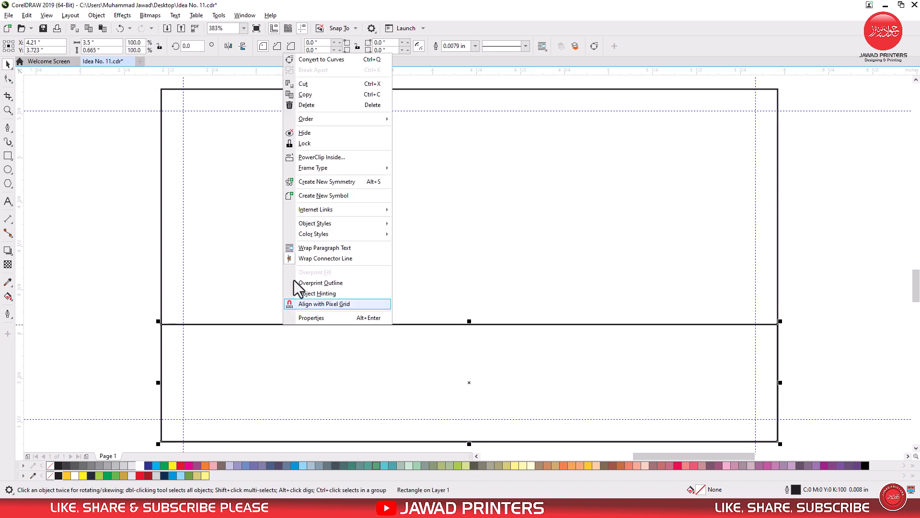
pyautogui.click(329, 61)
pyautogui.click(7, 79)
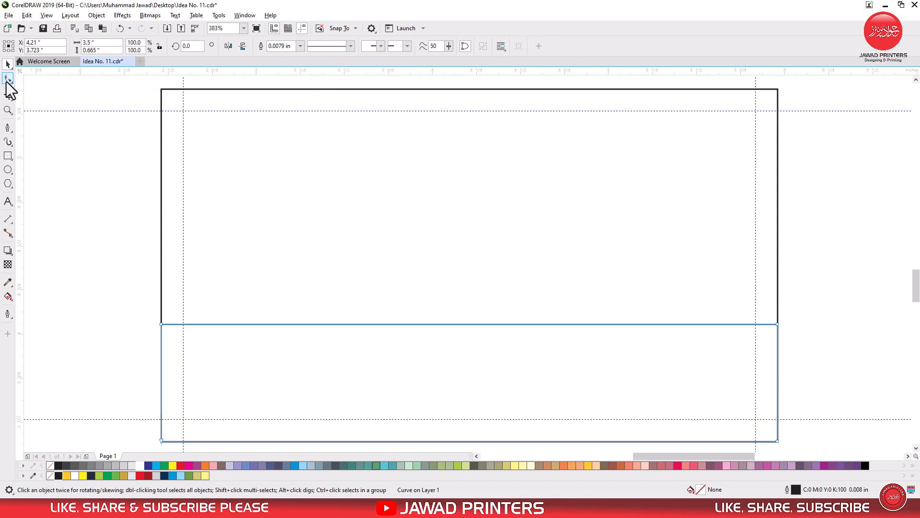
# Try to reshape the band by breaking its top edge apart at the midpoint and pulling it down.
pyautogui.rightClick(466, 324)
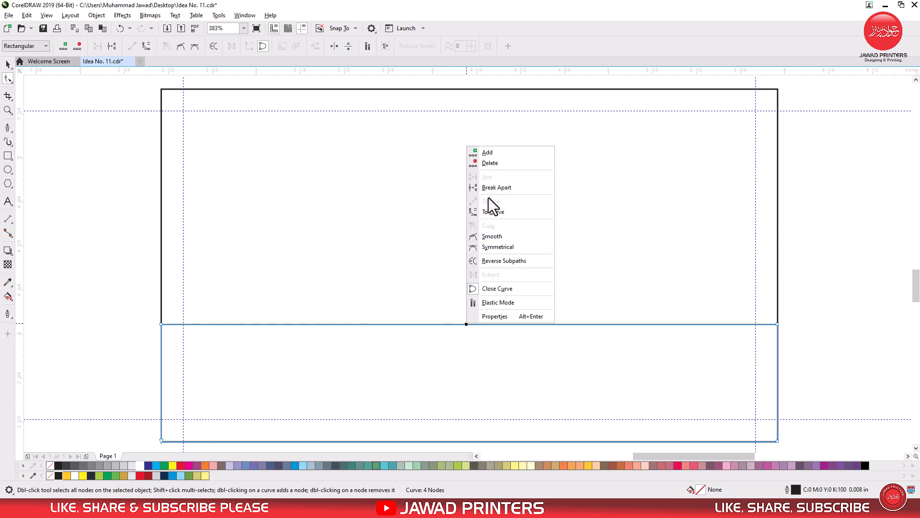
pyautogui.click(492, 189)
pyautogui.moveTo(468, 325); pyautogui.dragTo(470, 341)
pyautogui.hotkey('ctrl', 'z')
pyautogui.hotkey('ctrl', 'z')
# Convert the band's straight top edge to a curve, bow its middle downward and add a node at the lowest point.
pyautogui.rightClick(468, 324)
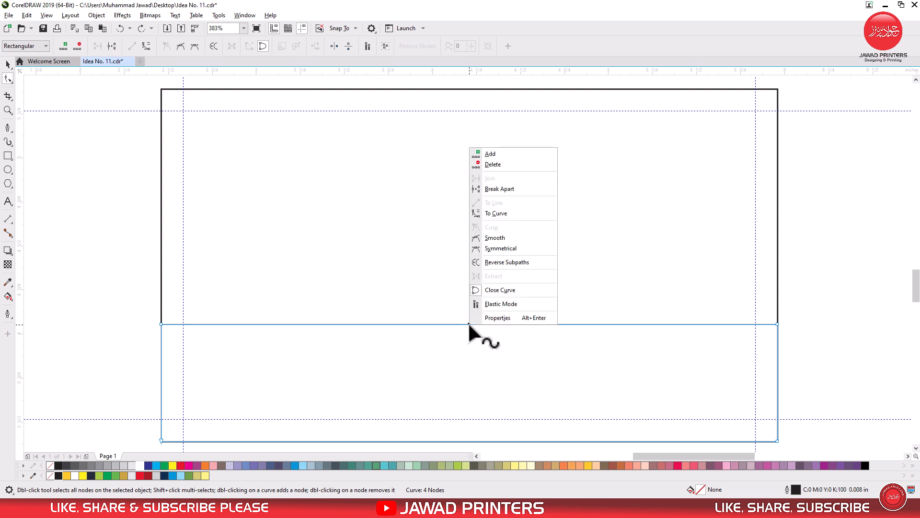
pyautogui.click(494, 213)
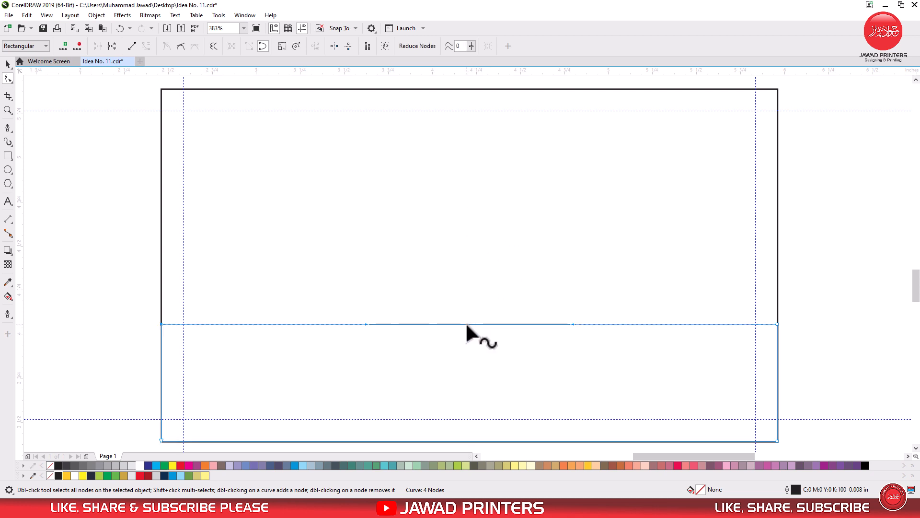
pyautogui.moveTo(469, 325); pyautogui.dragTo(469, 364)
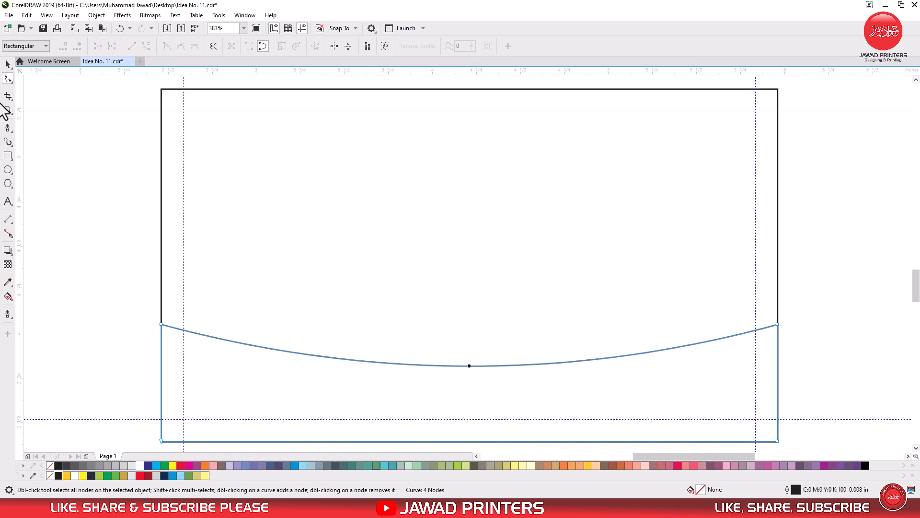
pyautogui.doubleClick(469, 365)
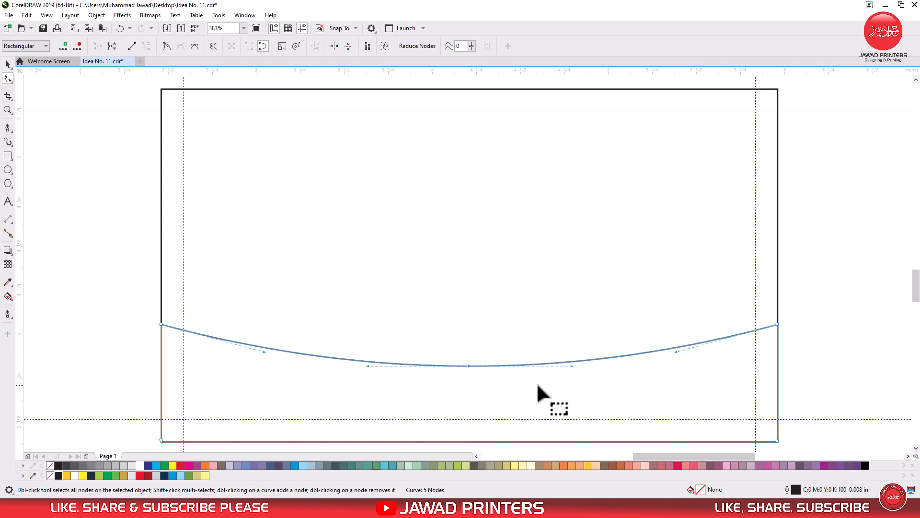
# Duplicate the curved band in place and lower the copy's two upper corner nodes, making it about 0.62 inch high.
pyautogui.click(7, 64)
pyautogui.rightClick(270, 369)
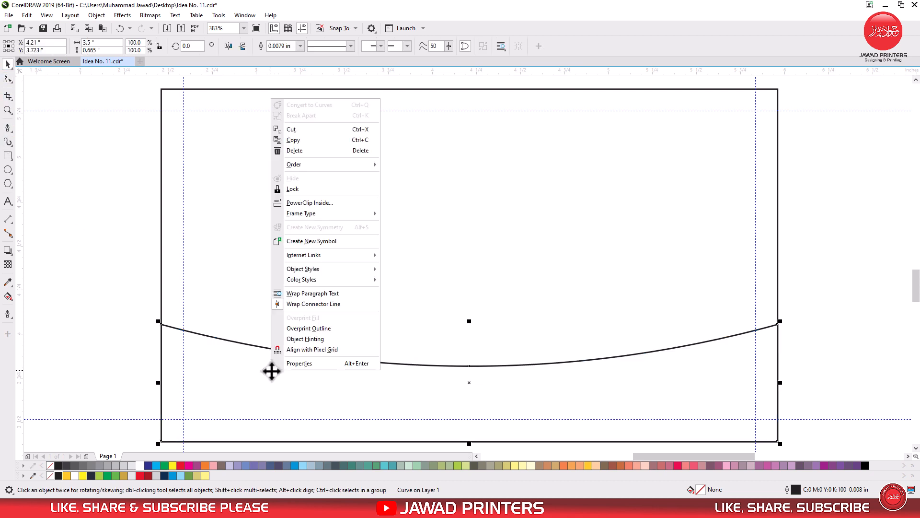
pyautogui.click(319, 142)
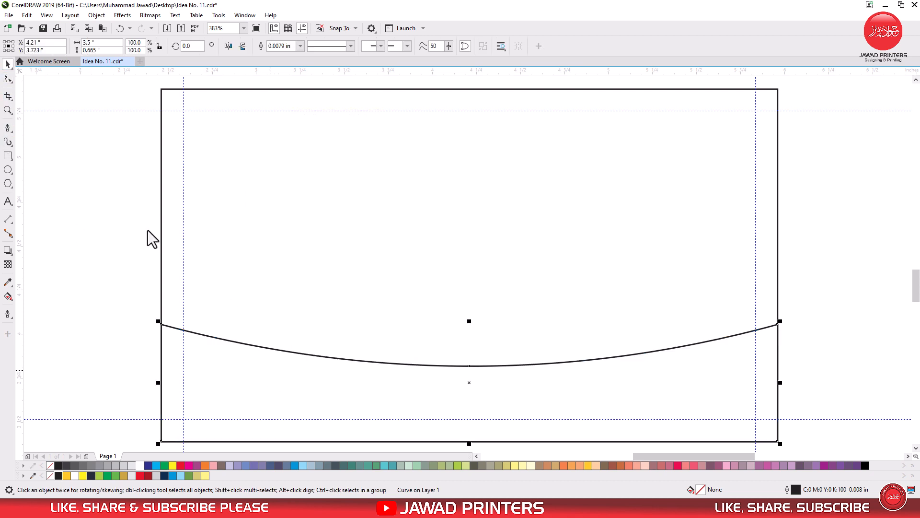
pyautogui.rightClick(141, 233)
pyautogui.click(161, 307)
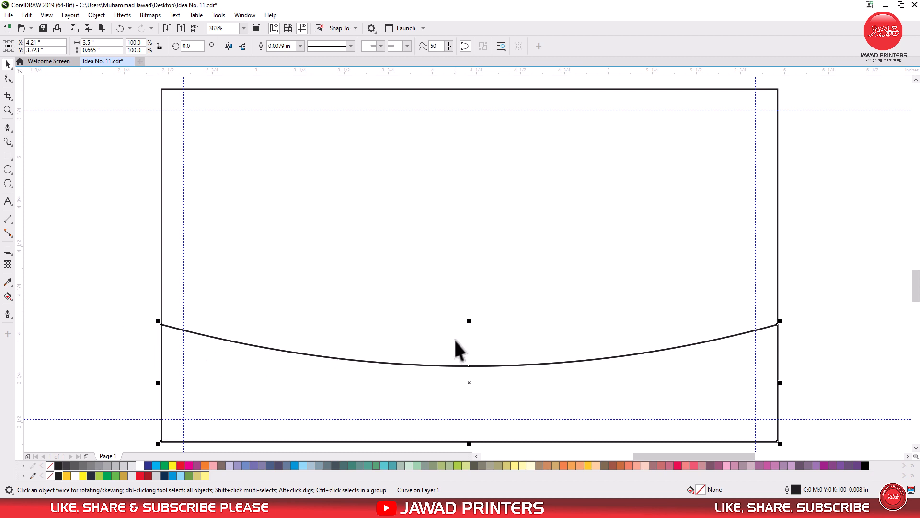
pyautogui.click(8, 78)
pyautogui.moveTo(138, 280); pyautogui.dragTo(523, 342)
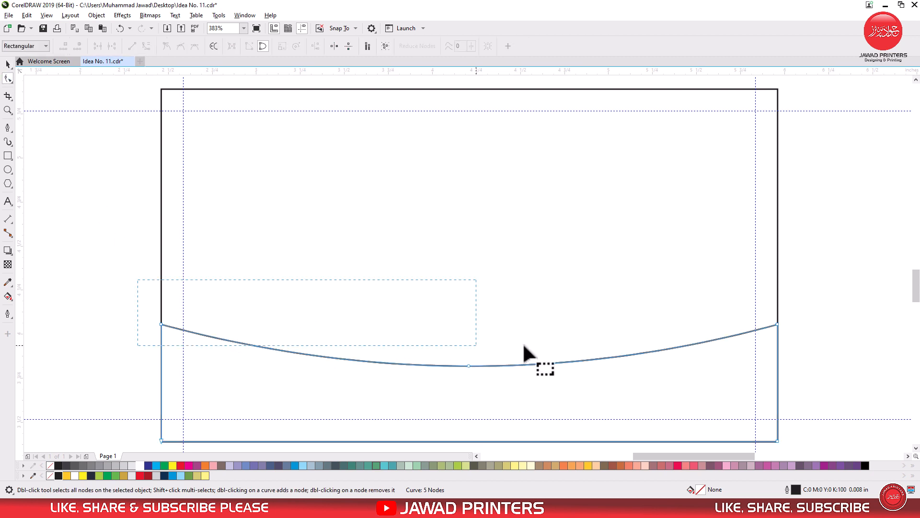
pyautogui.moveTo(777, 324); pyautogui.dragTo(776, 331)
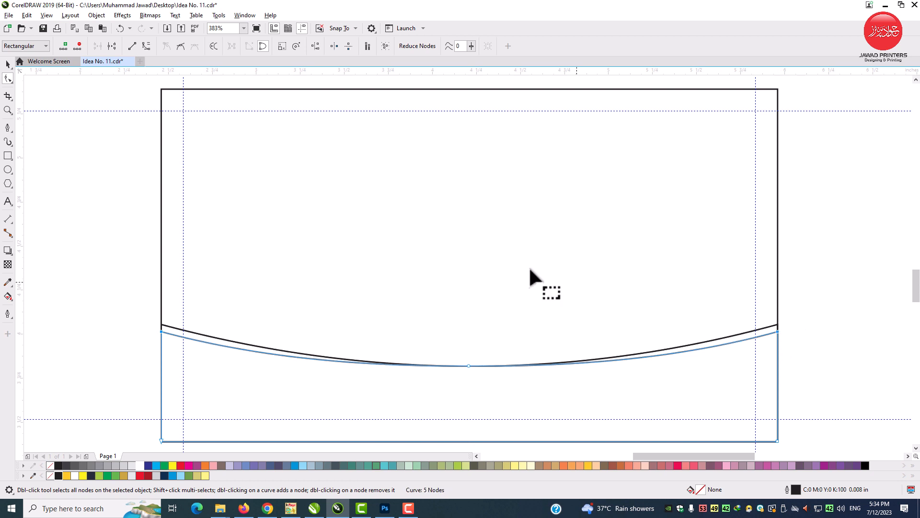
# Copy the lowered band in place and move this third band's two upper corner nodes slightly further down.
pyautogui.click(8, 65)
pyautogui.rightClick(191, 364)
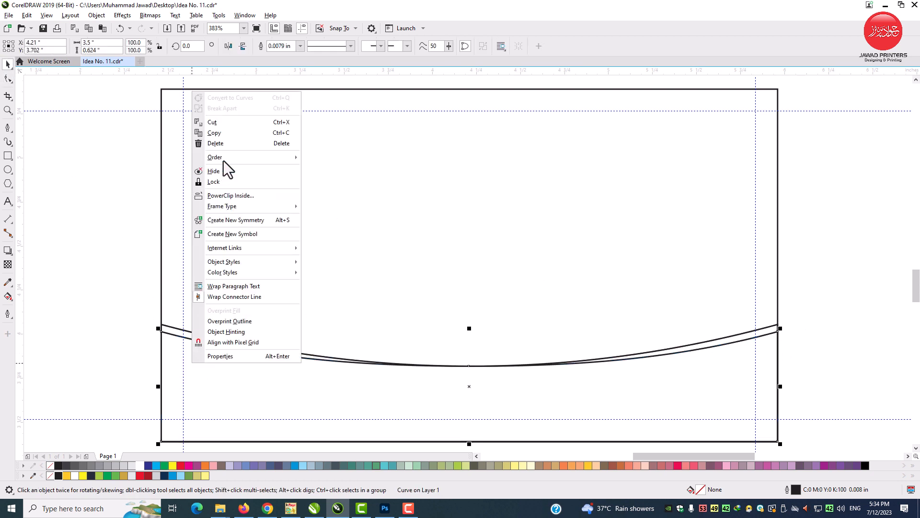
pyautogui.click(229, 136)
pyautogui.rightClick(85, 203)
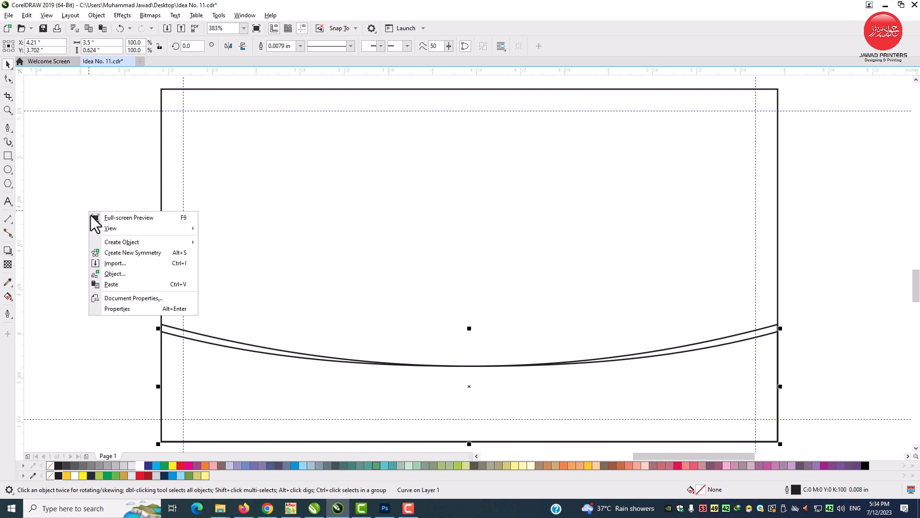
pyautogui.click(121, 283)
pyautogui.press('F10')
pyautogui.moveTo(133, 312); pyautogui.dragTo(722, 319)
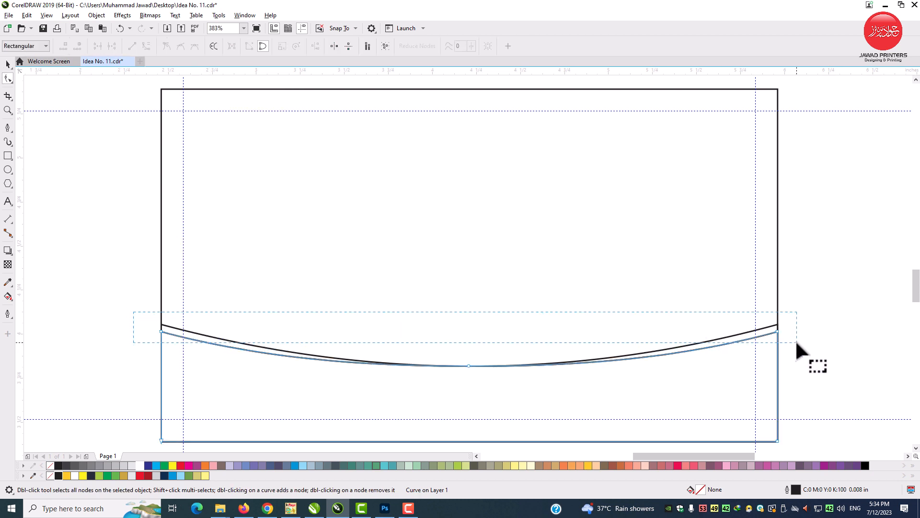
pyautogui.moveTo(796, 340); pyautogui.dragTo(776, 334)
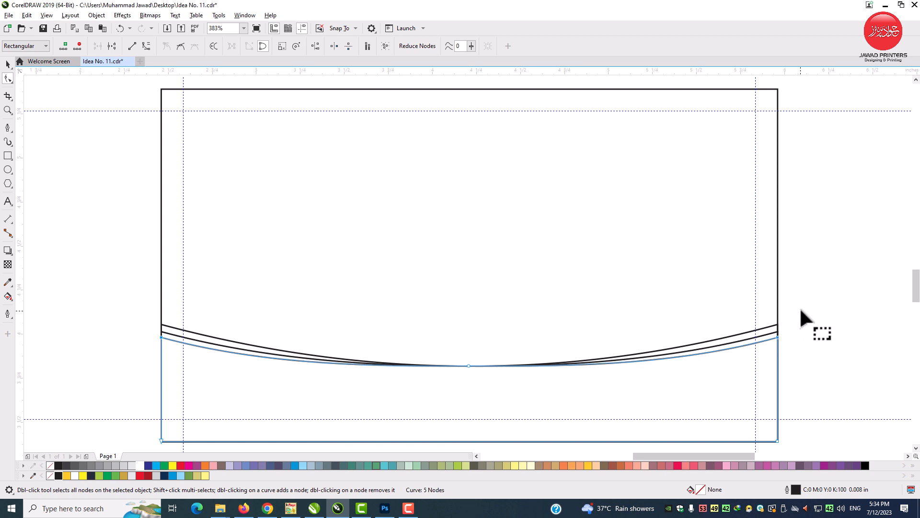
# Select all three curved bands and stretch them upward to an overall height of about 0.75 inch.
pyautogui.press('space')
pyautogui.moveTo(813, 297); pyautogui.dragTo(298, 397)
pyautogui.moveTo(137, 444); pyautogui.dragTo(136, 444)
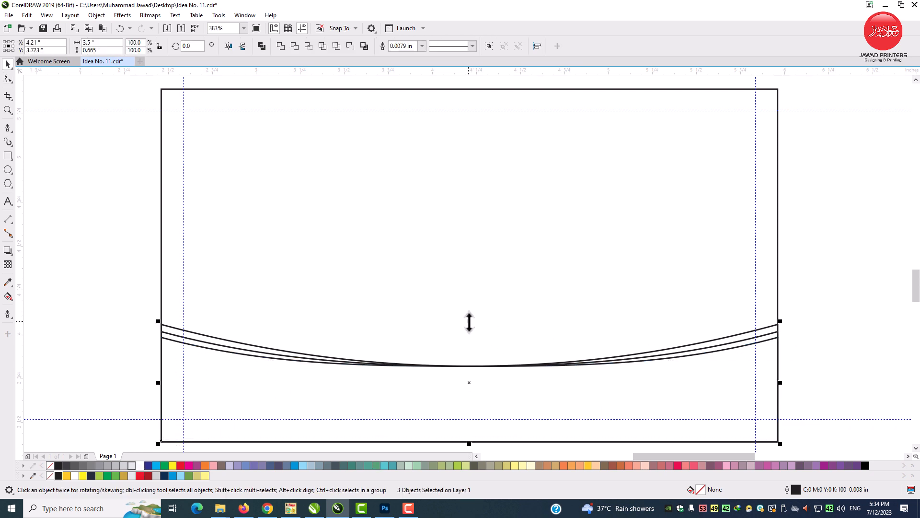
pyautogui.moveTo(469, 322); pyautogui.dragTo(469, 304)
# Delete the node at the midpoint of the front band's curved top edge.
pyautogui.press('space')
pyautogui.click(547, 373)
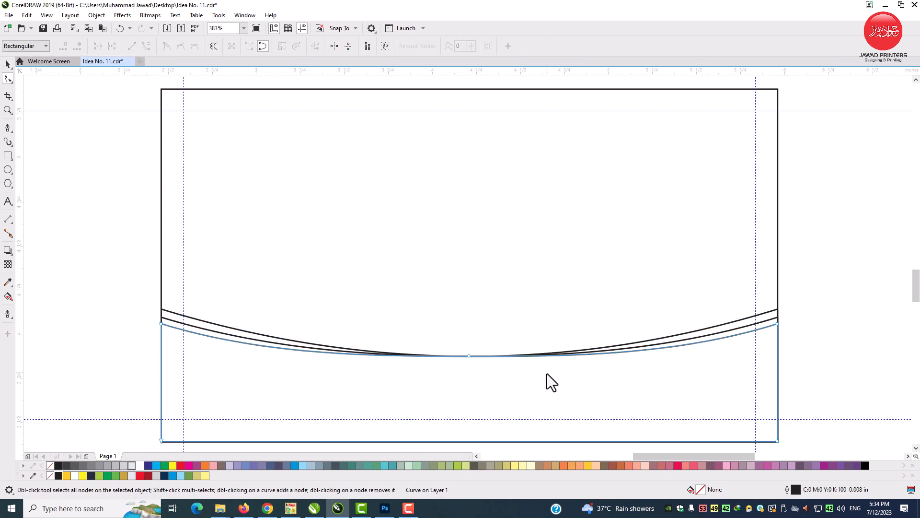
pyautogui.moveTo(489, 346); pyautogui.dragTo(453, 368)
pyautogui.press('Delete')
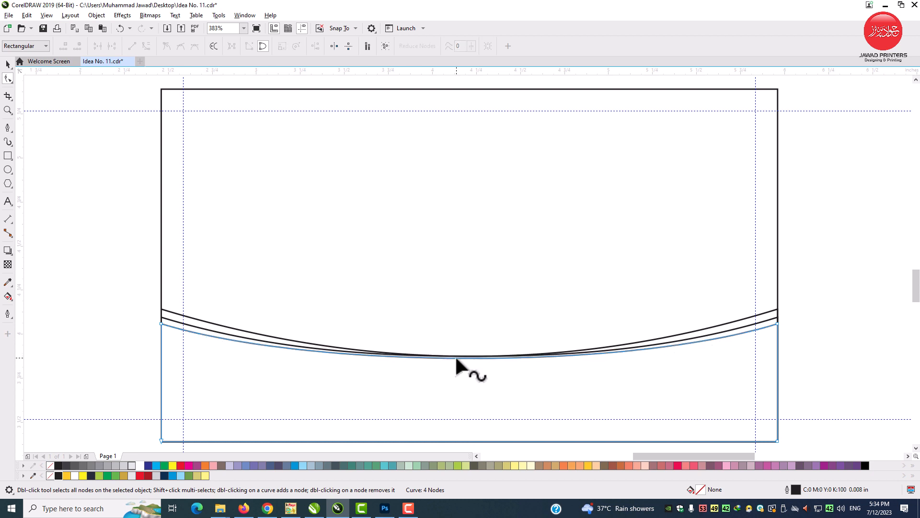
pyautogui.press('space')
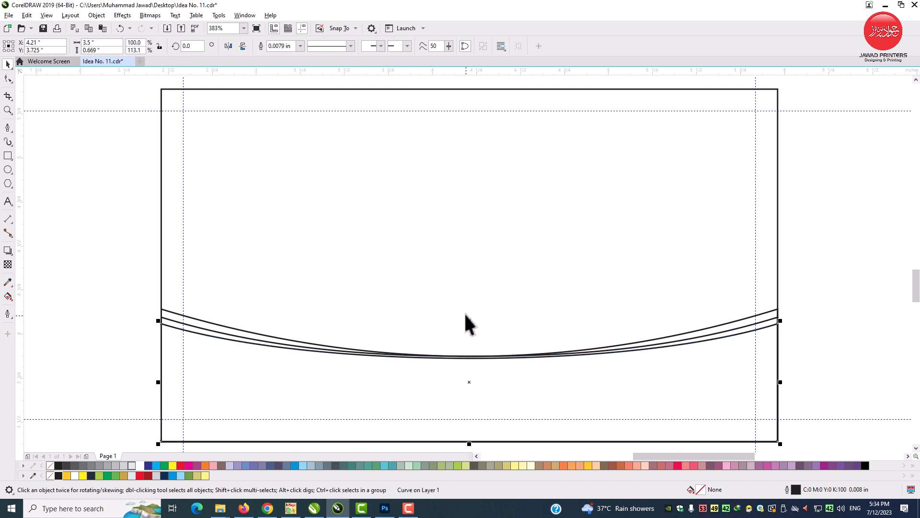
# Try to stretch the front band upward to about 0.69 inch high, then undo the stretch.
pyautogui.press('z')
pyautogui.click(491, 359)
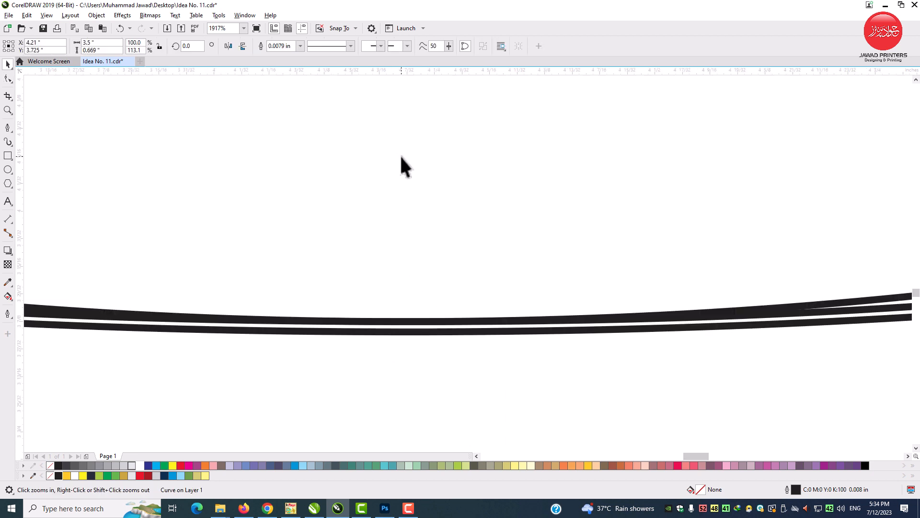
pyautogui.moveTo(401, 156); pyautogui.dragTo(401, 142)
pyautogui.scroll(-6, 402, 142)
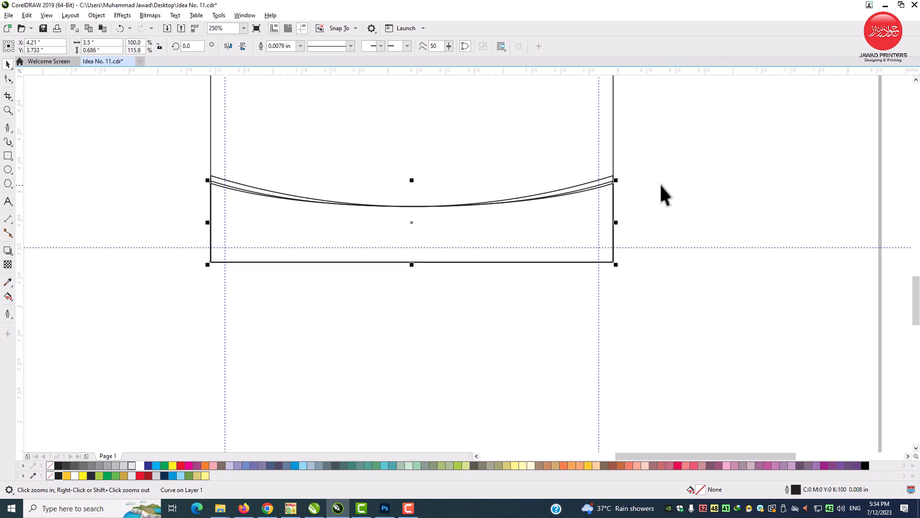
pyautogui.hotkey('ctrl', 'z')
# Bend the middle of the front band's top edge slightly upward to meet the curves of the other two bands.
pyautogui.click(678, 184)
pyautogui.press('F2')
pyautogui.moveTo(177, 146); pyautogui.dragTo(655, 261)
pyautogui.press('F10')
pyautogui.click(428, 251)
pyautogui.press('F2')
pyautogui.moveTo(387, 242); pyautogui.dragTo(430, 278)
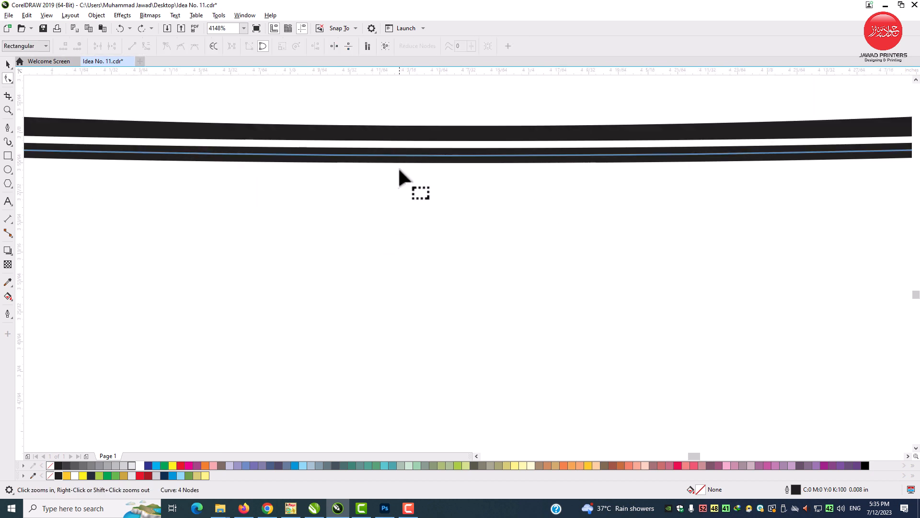
pyautogui.moveTo(399, 156); pyautogui.dragTo(398, 134)
pyautogui.scroll(-4, 418, 185)
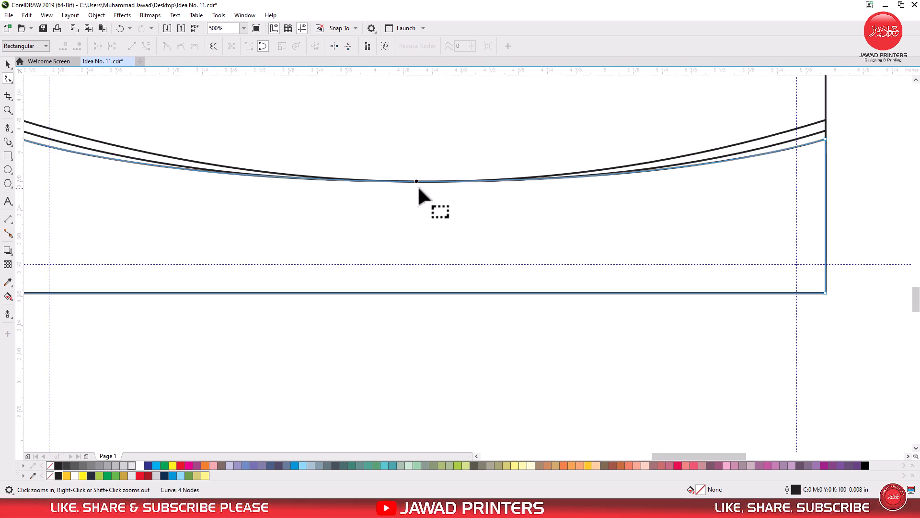
# Select the front band's two upper corner nodes and lower them about 0.013 inch along the card's sides.
pyautogui.press('F2')
pyautogui.moveTo(215, 141); pyautogui.dragTo(287, 208)
pyautogui.moveTo(249, 174); pyautogui.dragTo(260, 181)
pyautogui.scroll(-3, 260, 180)
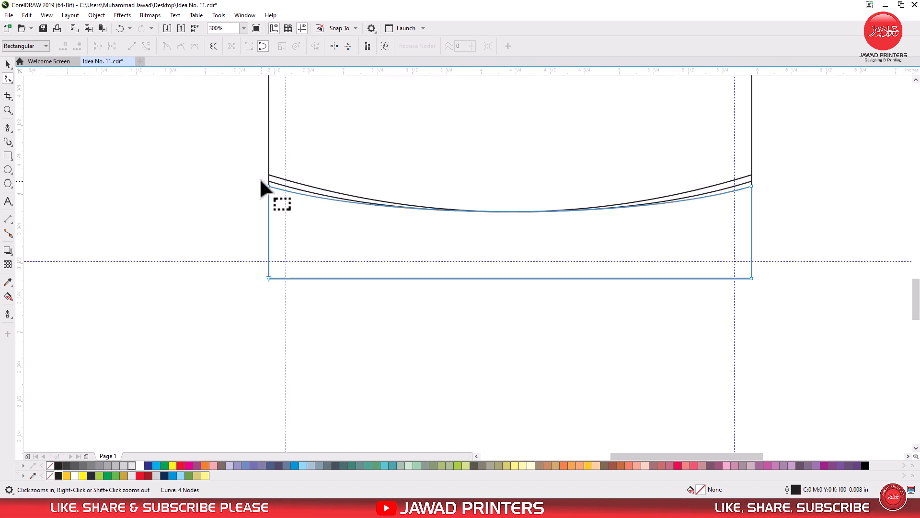
pyautogui.moveTo(734, 162); pyautogui.dragTo(775, 226)
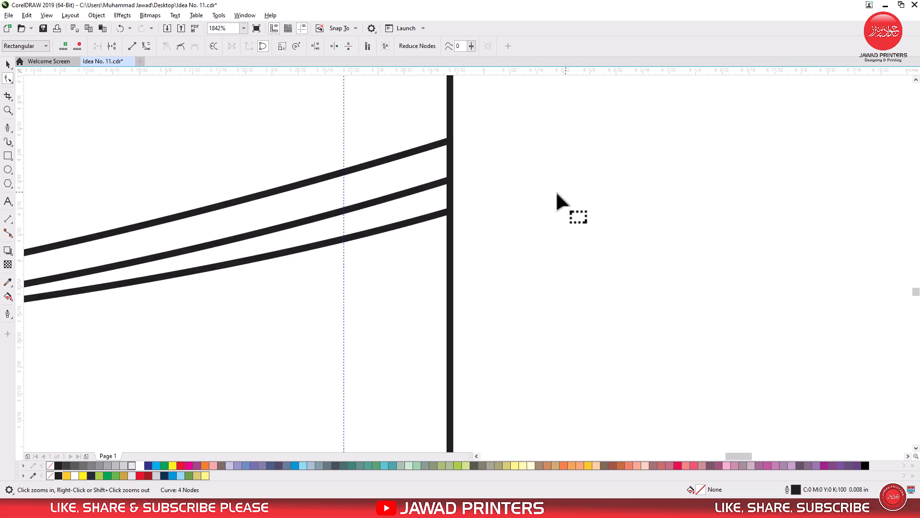
pyautogui.click(449, 212)
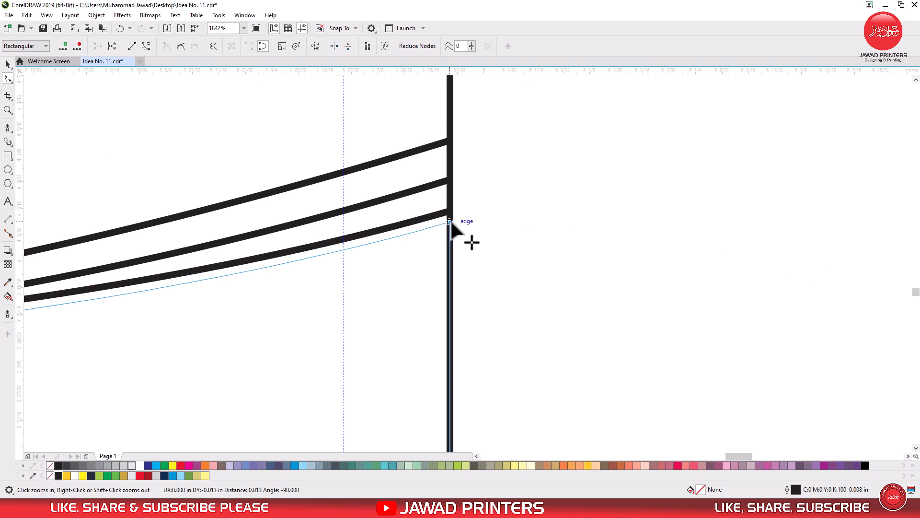
pyautogui.scroll(-2, 460, 225)
pyautogui.scroll(-4, 460, 216)
pyautogui.moveTo(64, 185); pyautogui.dragTo(455, 287)
pyautogui.press('space')
# Fill the front band dark navy, the middle one blue and the back one light blue, and remove all three outlines.
pyautogui.click(831, 262)
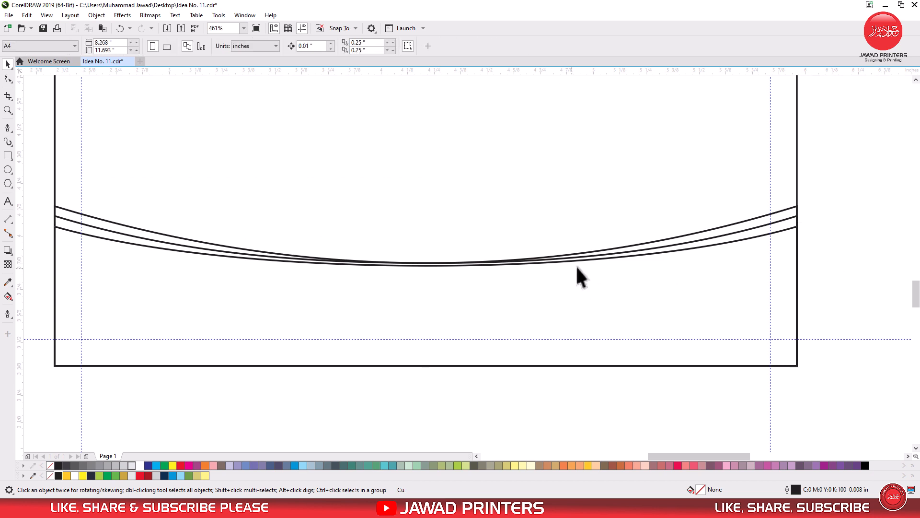
pyautogui.click(714, 243)
pyautogui.click(165, 475)
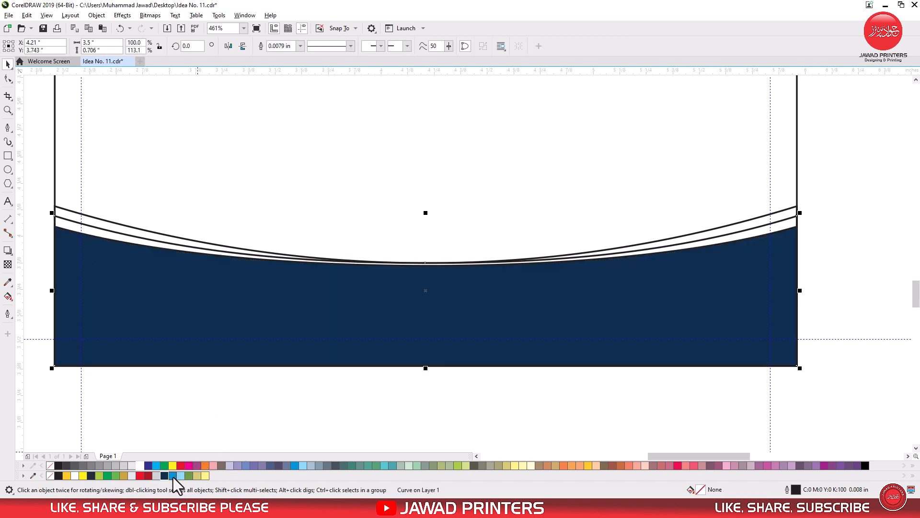
pyautogui.click(173, 475)
pyautogui.click(109, 229)
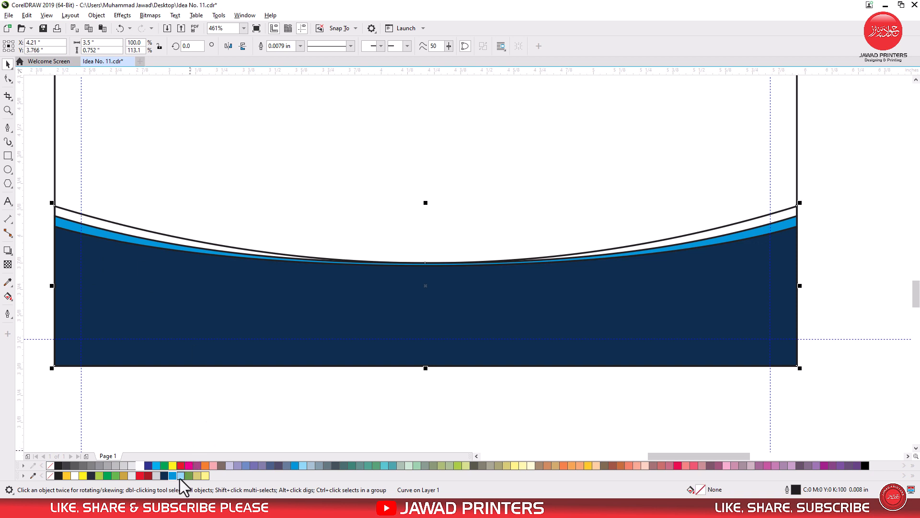
pyautogui.click(181, 476)
pyautogui.moveTo(851, 166); pyautogui.dragTo(51, 368)
pyautogui.rightClick(50, 466)
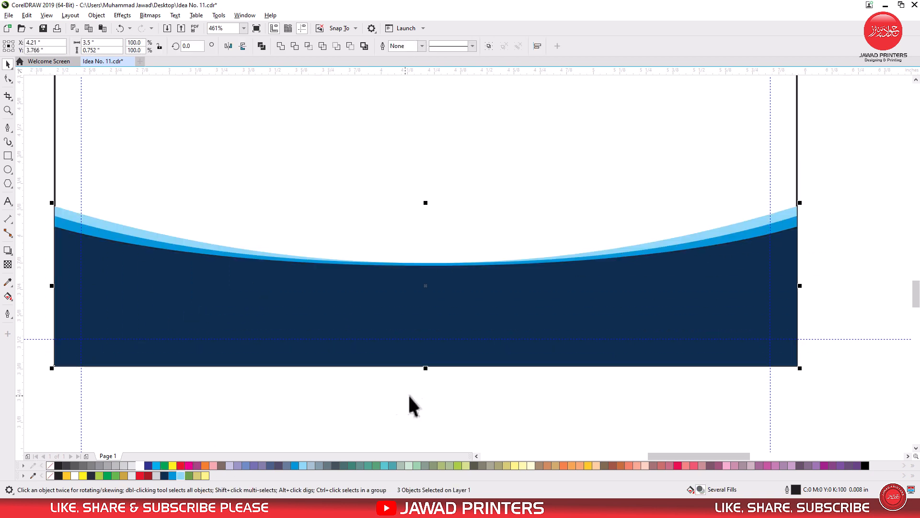
# Raise the middle of the navy band's top edge until it meets the lowest point of the lighter bands.
pyautogui.press('F10')
pyautogui.click(470, 283)
pyautogui.press('F2')
pyautogui.moveTo(387, 229); pyautogui.dragTo(460, 307)
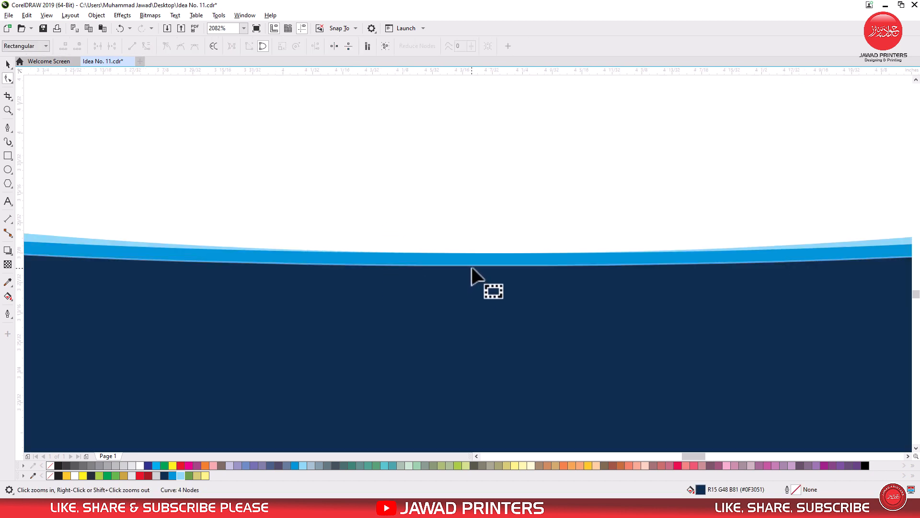
pyautogui.moveTo(476, 264); pyautogui.dragTo(475, 253)
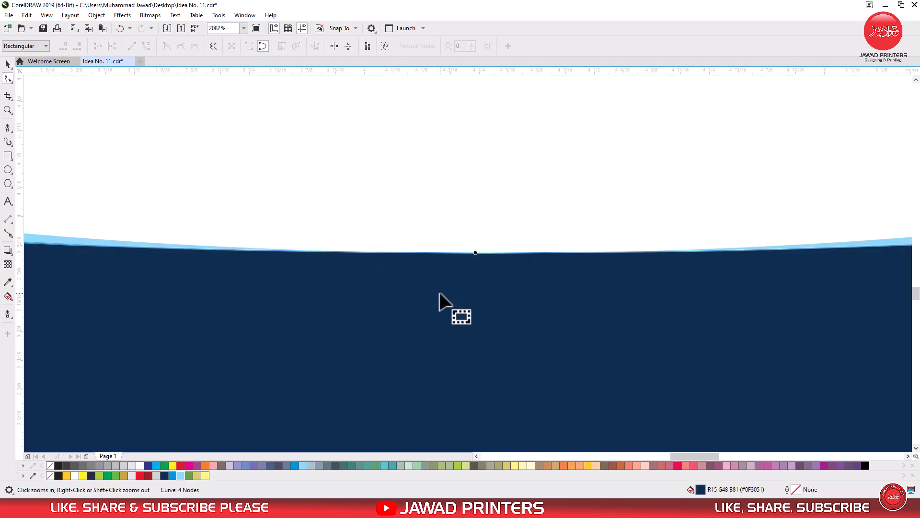
pyautogui.rightClick(439, 292)
pyautogui.moveTo(229, 232); pyautogui.dragTo(684, 349)
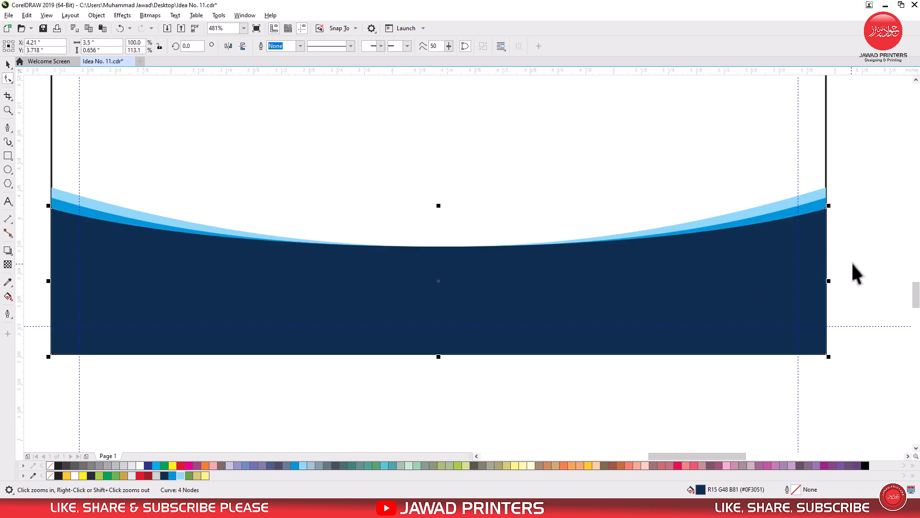
pyautogui.press('space')
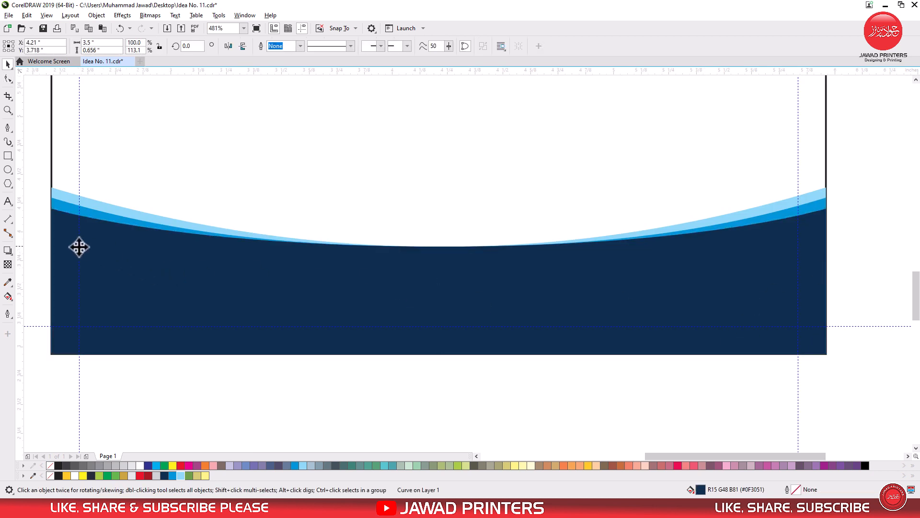
# Move the Apple Graphic Studio logo onto the white area of the lower card, above the curved bands.
pyautogui.scroll(-3, 79, 246)
pyautogui.press('F2')
pyautogui.moveTo(73, 264); pyautogui.dragTo(281, 50)
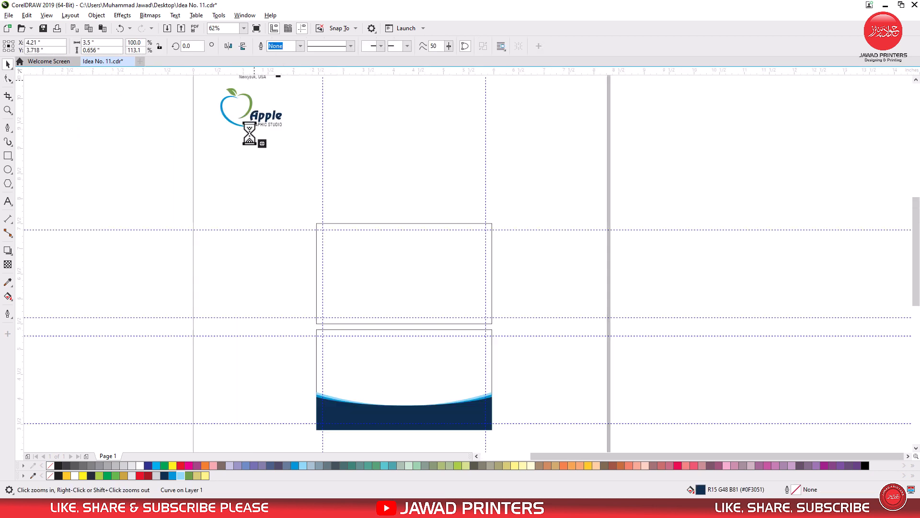
pyautogui.moveTo(260, 114); pyautogui.dragTo(416, 384)
pyautogui.press('F2')
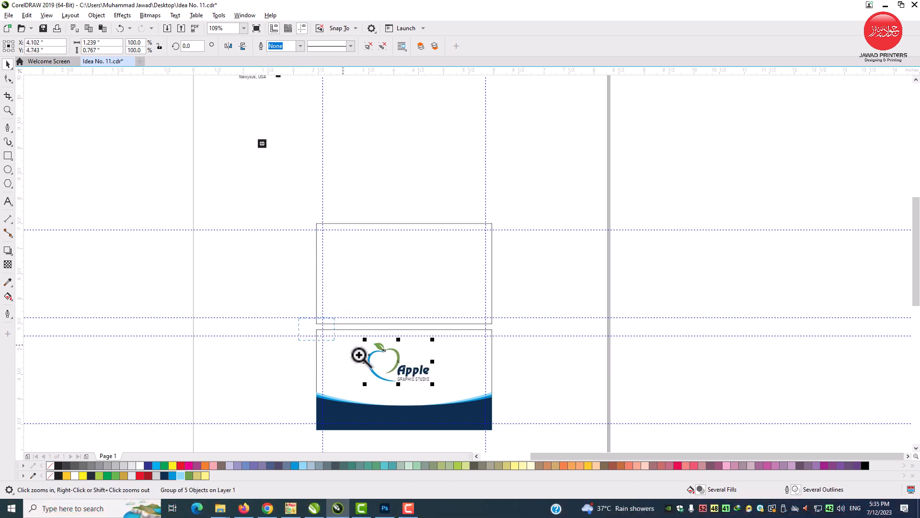
pyautogui.moveTo(359, 355); pyautogui.dragTo(521, 438)
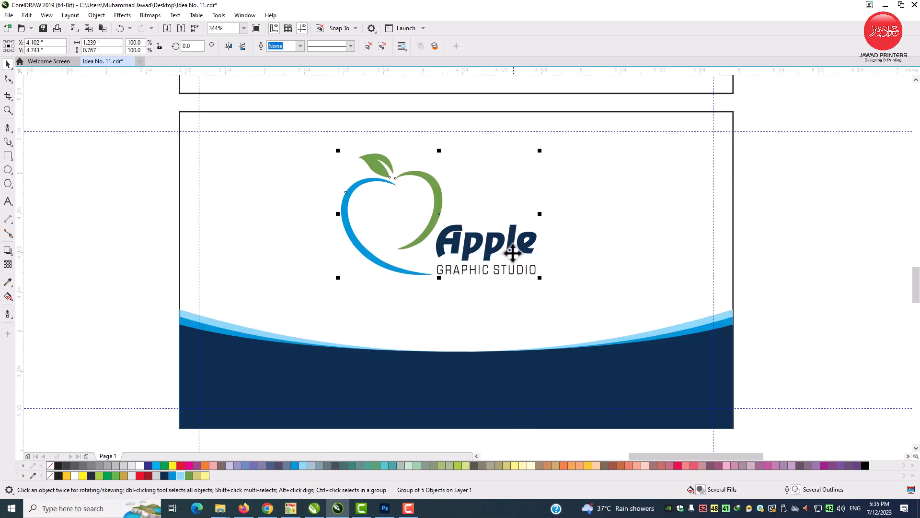
# Shift the logo slightly down, centred horizontally on the lower card, and scale it up to about 107%.
pyautogui.moveTo(502, 244); pyautogui.dragTo(502, 266)
pyautogui.keyDown('shift'); pyautogui.click(615, 245); pyautogui.keyUp('shift')
pyautogui.press('c')
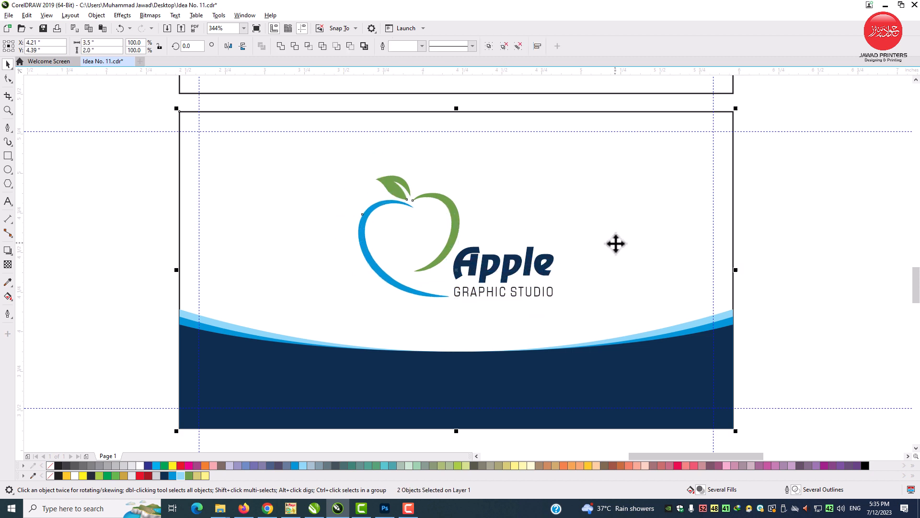
pyautogui.keyDown('shift'); pyautogui.click(615, 245); pyautogui.keyUp('shift')
pyautogui.moveTo(558, 300); pyautogui.dragTo(565, 304)
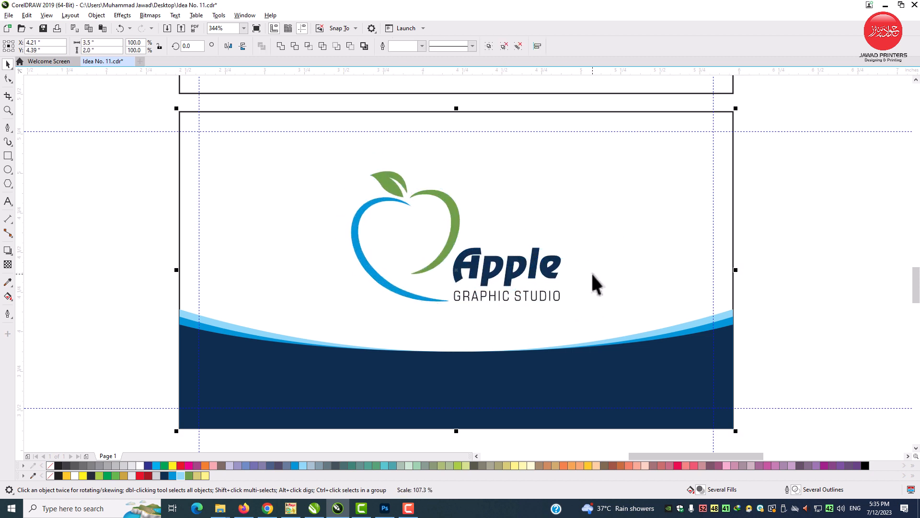
pyautogui.press('Escape')
# Duplicate the three curved bands of the lower card and place the copy to the left of the upper card.
pyautogui.scroll(-2, 556, 293)
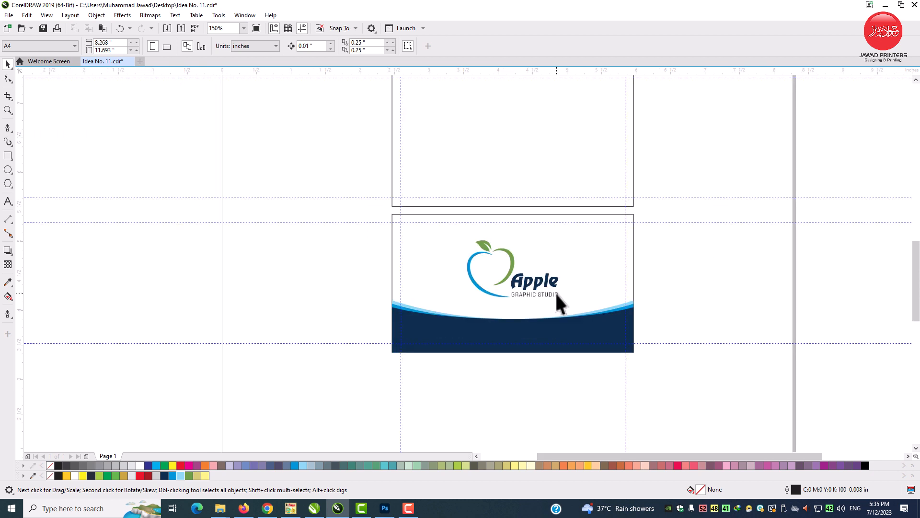
pyautogui.moveTo(917, 307); pyautogui.dragTo(918, 286)
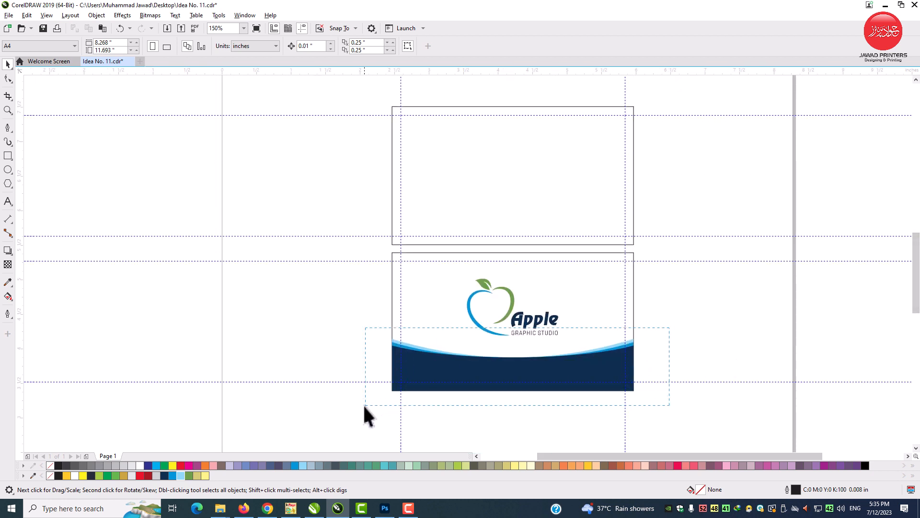
pyautogui.moveTo(364, 404); pyautogui.dragTo(364, 405)
pyautogui.rightClick(399, 352)
pyautogui.click(434, 157)
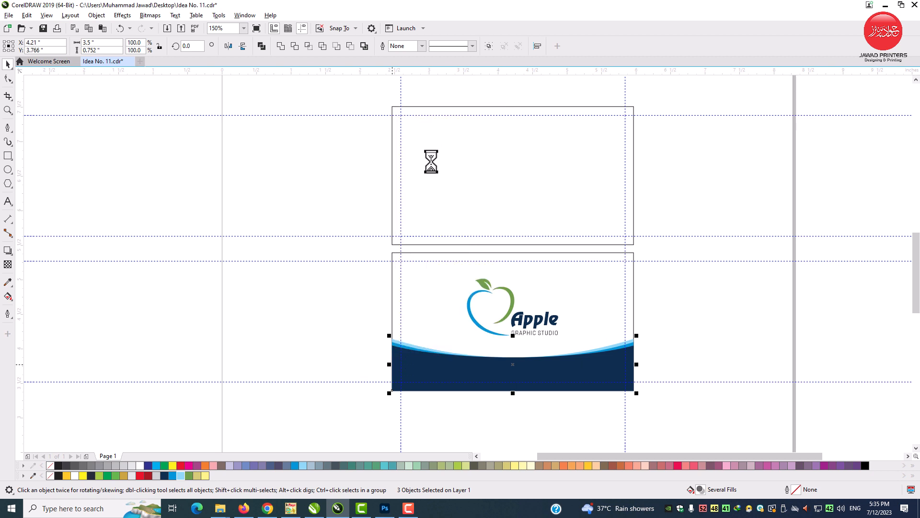
pyautogui.rightClick(320, 182)
pyautogui.click(343, 254)
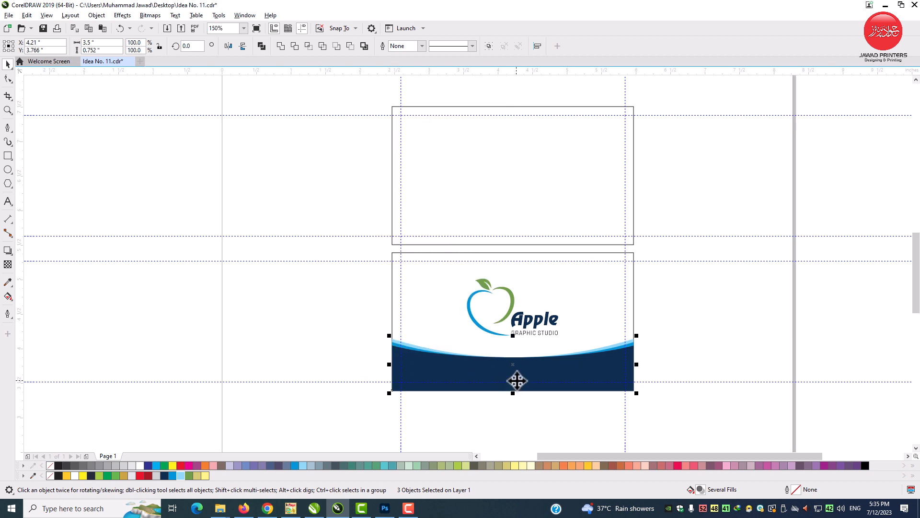
pyautogui.moveTo(471, 345); pyautogui.dragTo(273, 197)
# Rotate the copied bands to 270 degrees and move them onto the middle of the upper card.
pyautogui.click(280, 197)
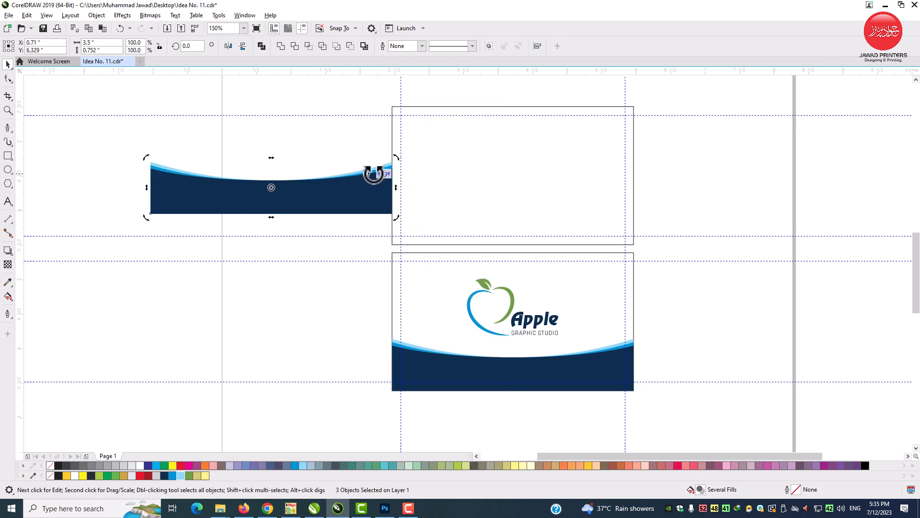
pyautogui.moveTo(396, 159); pyautogui.dragTo(288, 231)
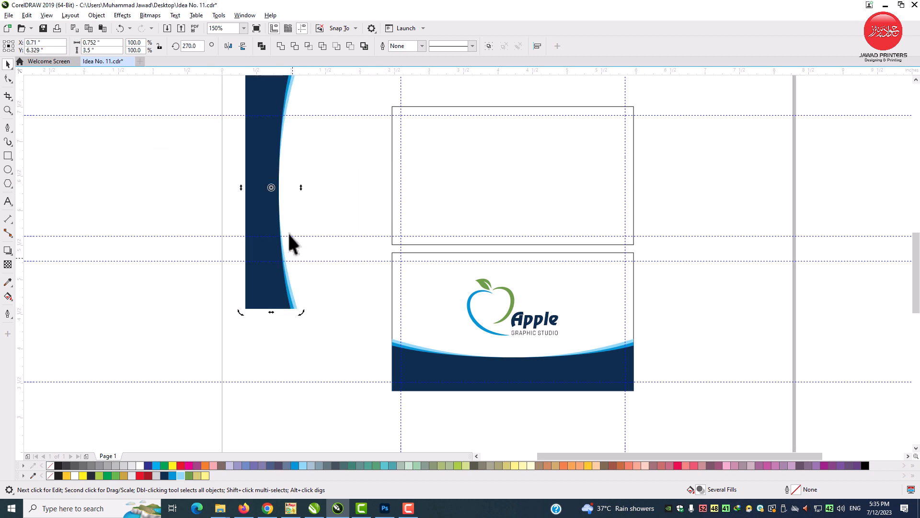
pyautogui.click(269, 158)
pyautogui.moveTo(269, 158); pyautogui.dragTo(516, 144)
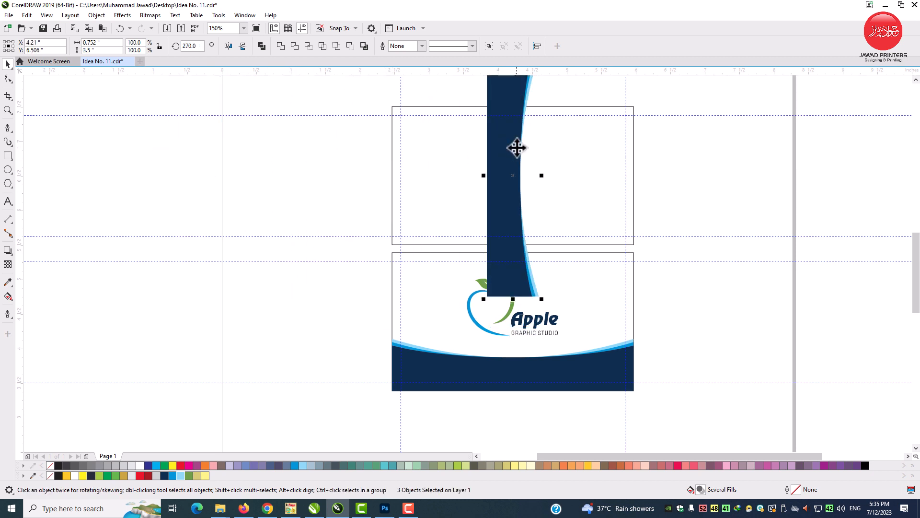
# Group the rotated bands and shrink only their height to 2.0 inches, evenly from the centre, to match the upper card.
pyautogui.hotkey('ctrl', 'g')
pyautogui.press('Escape')
pyautogui.press('z')
pyautogui.moveTo(360, 336); pyautogui.dragTo(661, 90)
pyautogui.press('space')
pyautogui.click(462, 200)
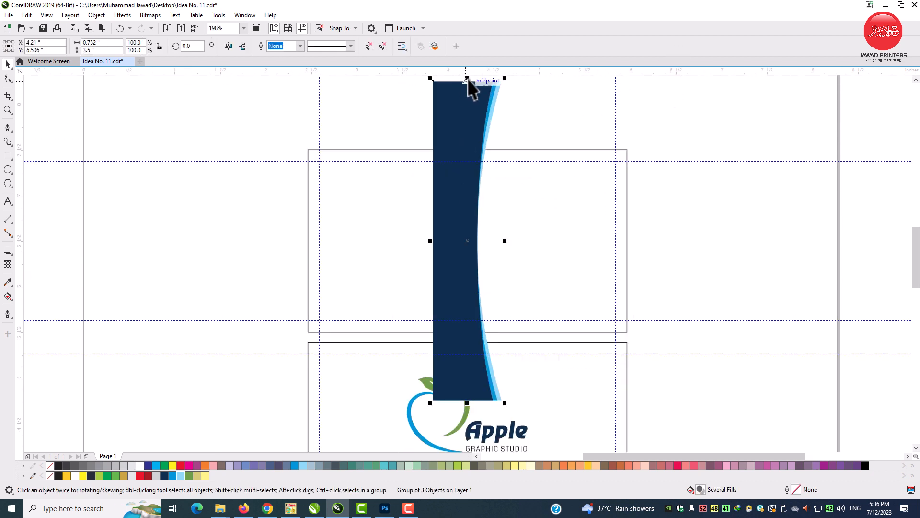
pyautogui.moveTo(468, 78); pyautogui.dragTo(466, 143)
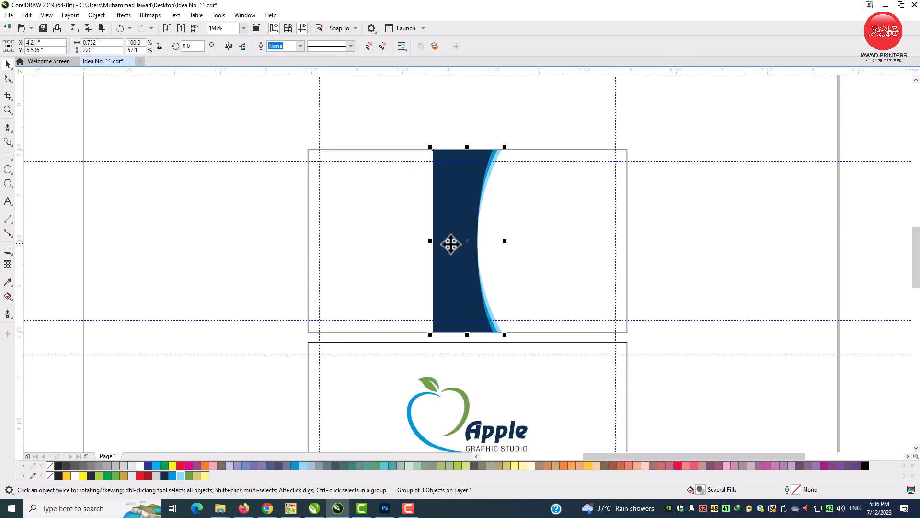
# With the bands moved left to X 3.78 inches, ungroup them and extend the navy band to the upper card's left edge.
pyautogui.moveTo(448, 242); pyautogui.dragTo(424, 239)
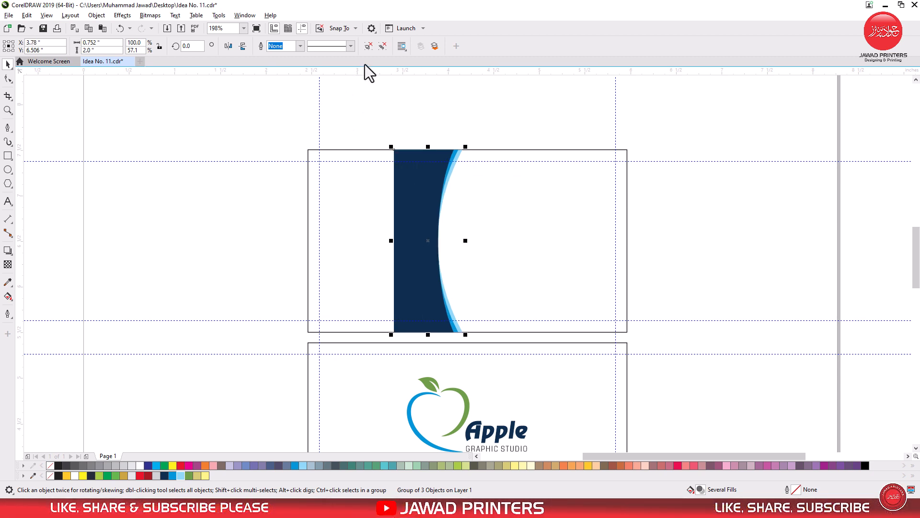
pyautogui.click(373, 45)
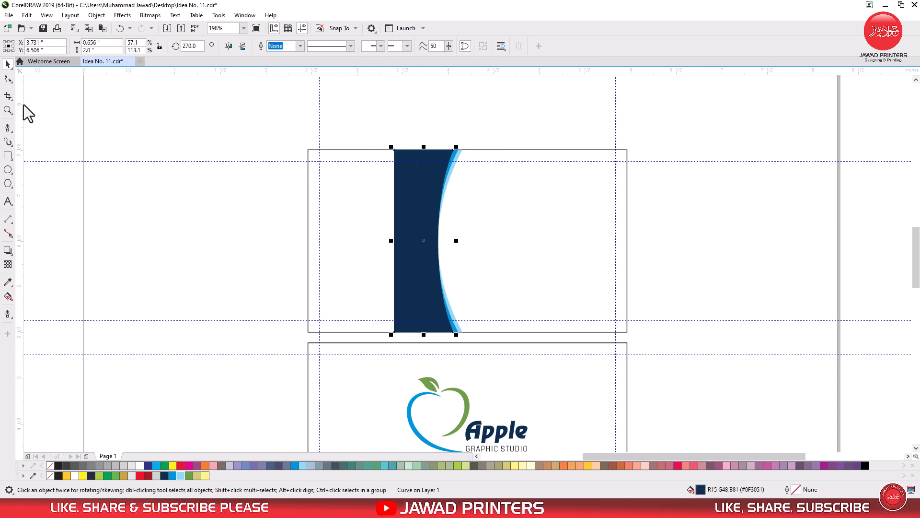
pyautogui.click(8, 79)
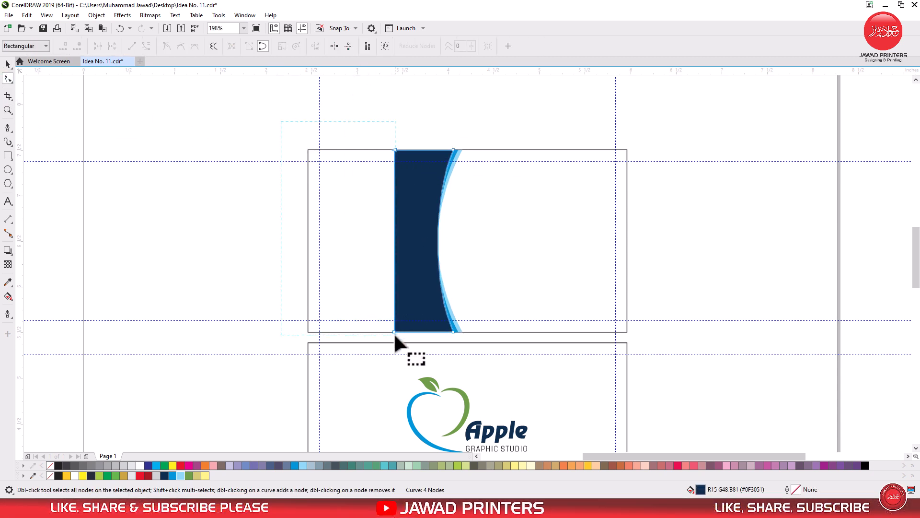
pyautogui.moveTo(394, 333); pyautogui.dragTo(307, 331)
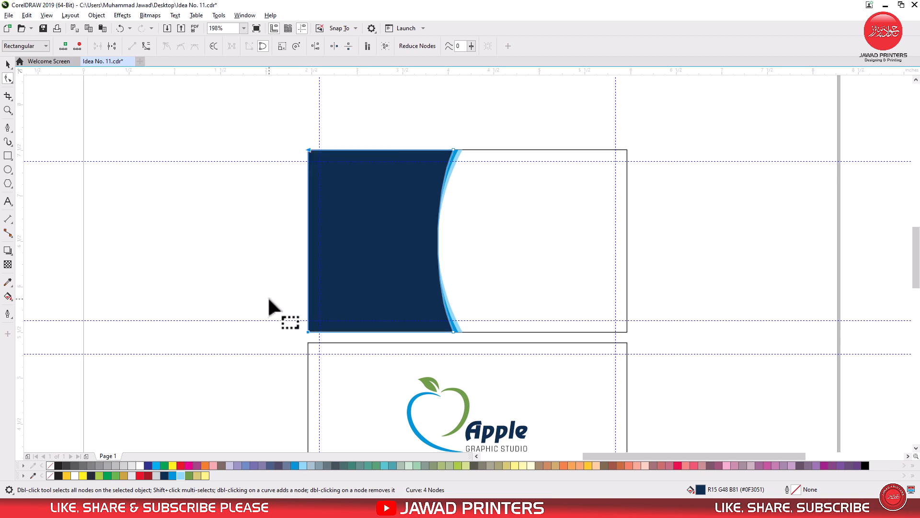
pyautogui.press('space')
pyautogui.click(574, 243)
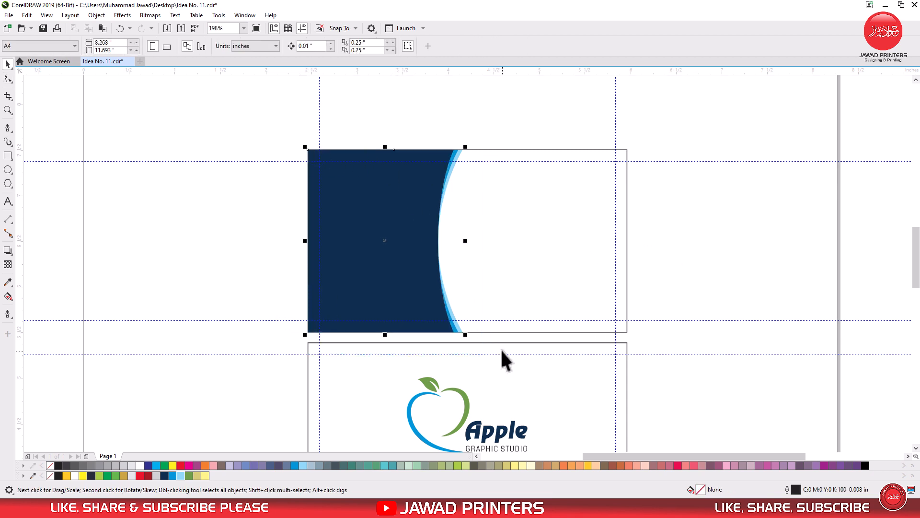
# Shift all three bands slightly right and stretch the navy band's straight side back to the upper card's left edge.
pyautogui.moveTo(404, 269); pyautogui.dragTo(418, 269)
pyautogui.click(579, 232)
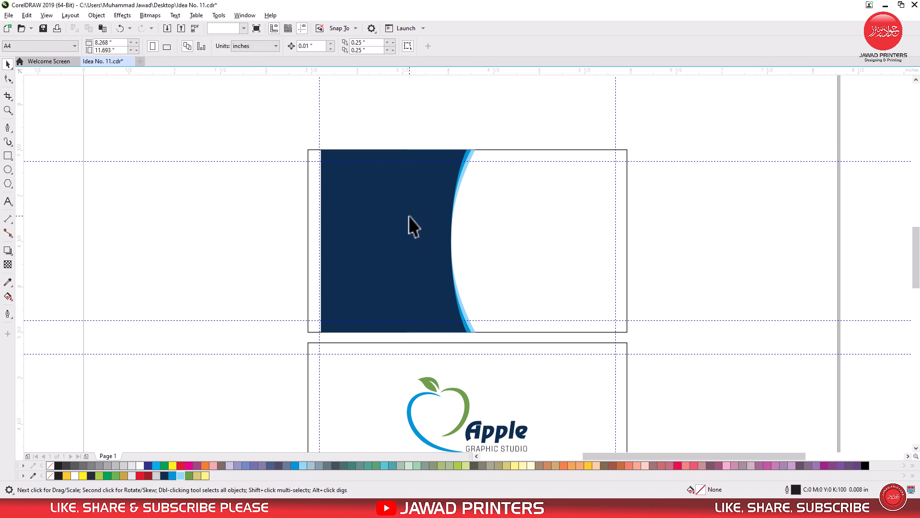
pyautogui.doubleClick(408, 216)
pyautogui.moveTo(359, 128); pyautogui.dragTo(308, 333)
pyautogui.press('space')
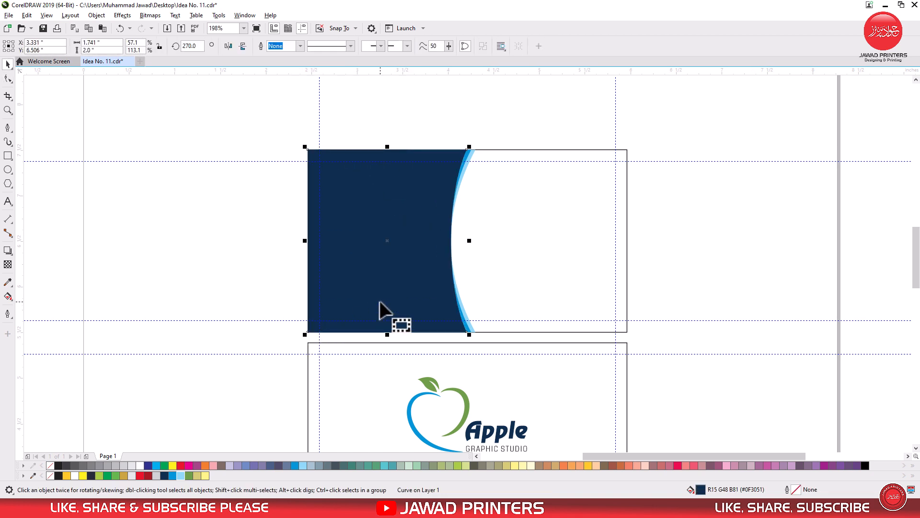
# Move the contact details with their icons to the right of the upper card and the small square object below the lower card.
pyautogui.scroll(-1, 380, 302)
pyautogui.click(474, 197)
pyautogui.moveTo(917, 289); pyautogui.dragTo(916, 283)
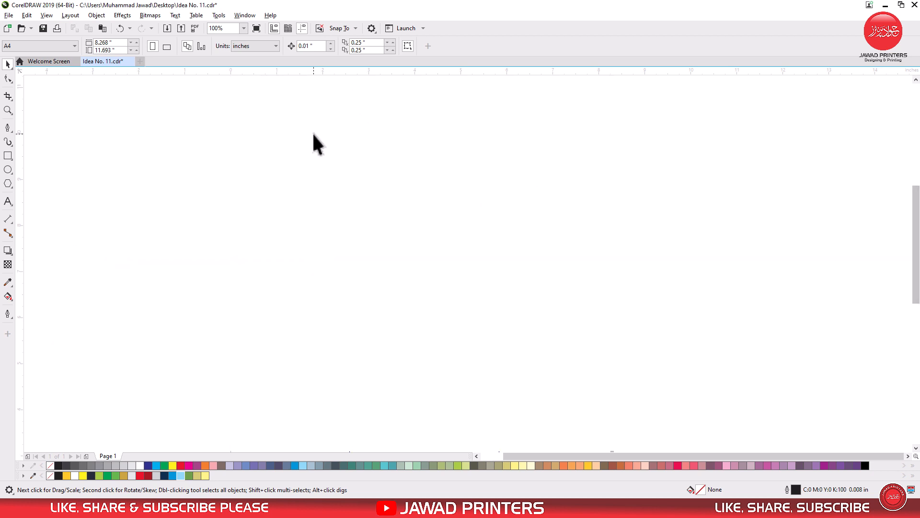
pyautogui.scroll(-2, 556, 225)
pyautogui.press('z')
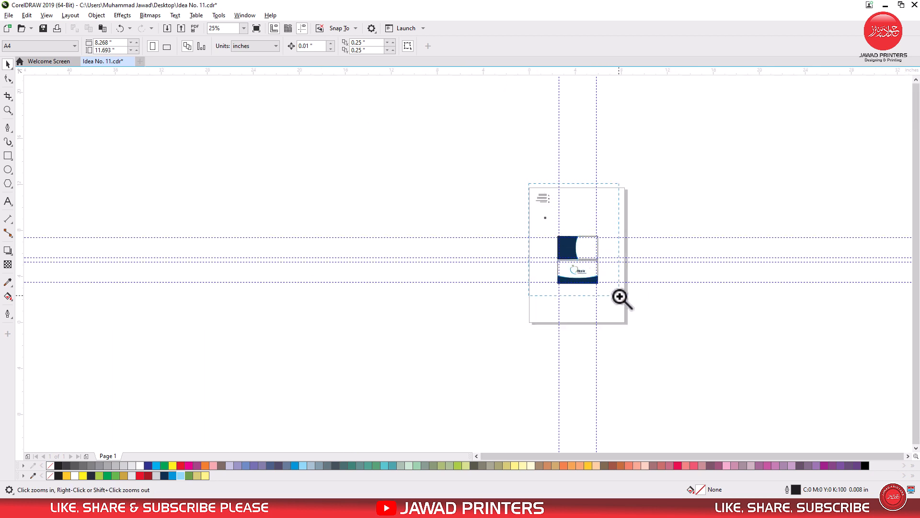
pyautogui.moveTo(621, 299); pyautogui.dragTo(620, 297)
pyautogui.press('space')
pyautogui.moveTo(402, 160); pyautogui.dragTo(340, 108)
pyautogui.moveTo(386, 126); pyautogui.dragTo(607, 296)
pyautogui.click(372, 192)
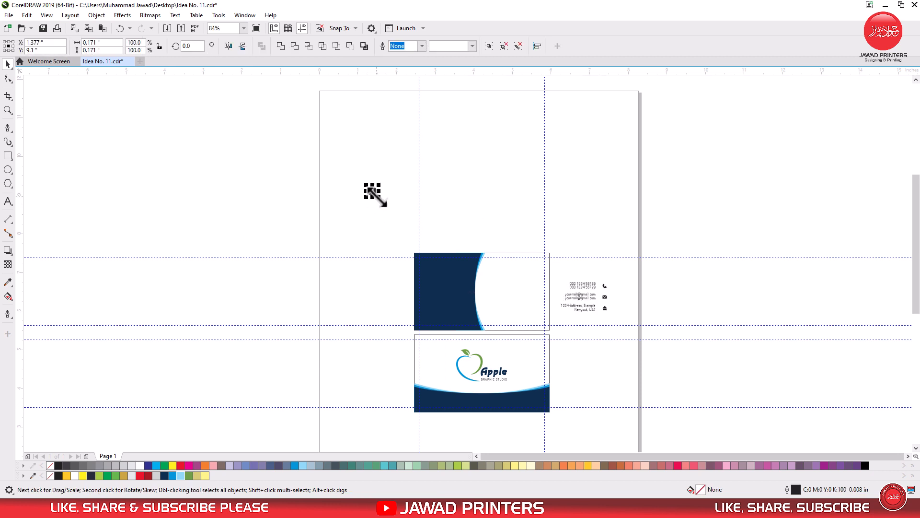
pyautogui.moveTo(373, 192); pyautogui.dragTo(460, 379)
pyautogui.moveTo(465, 419); pyautogui.dragTo(465, 420)
# Draw a rectangle about 0.445 by 0.295 inches against the right edge of the upper card, above its middle.
pyautogui.click(661, 381)
pyautogui.press('F2')
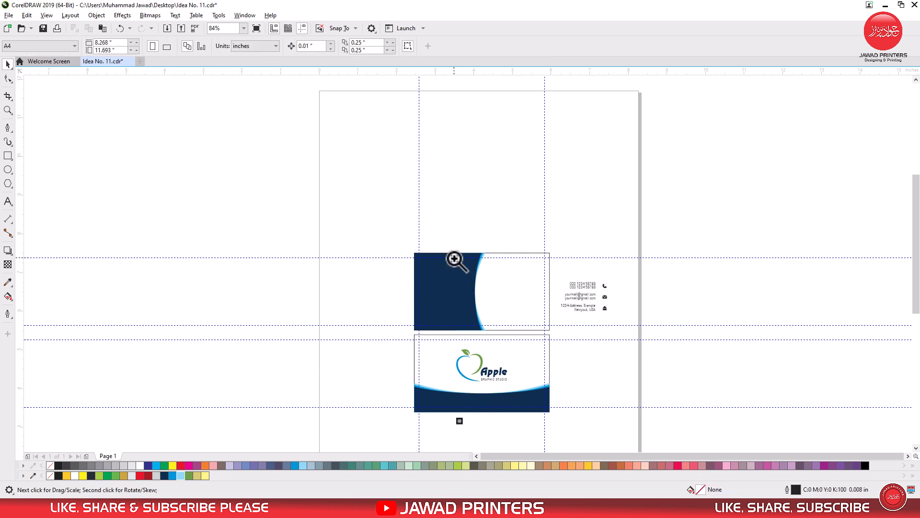
pyautogui.moveTo(457, 246); pyautogui.dragTo(581, 330)
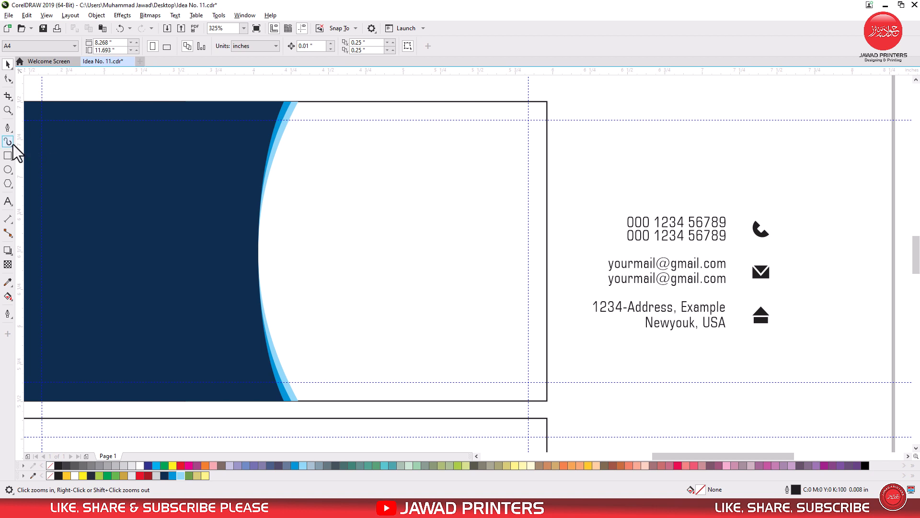
pyautogui.click(8, 155)
pyautogui.moveTo(547, 185); pyautogui.dragTo(480, 228)
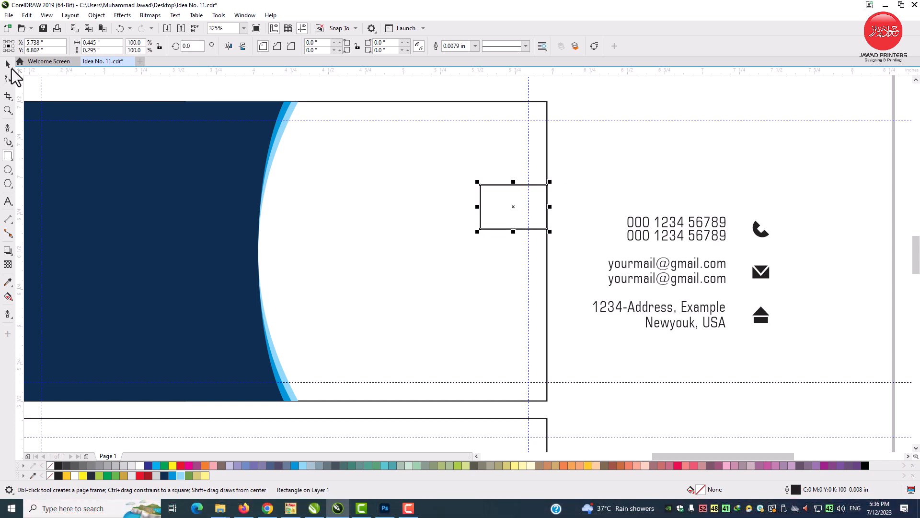
# Duplicate the small rectangle and place the copy below it along the card edge, leaving a gap one rectangle high.
pyautogui.click(9, 65)
pyautogui.rightClick(528, 201)
pyautogui.rightClick(496, 206)
pyautogui.rightClick(497, 198)
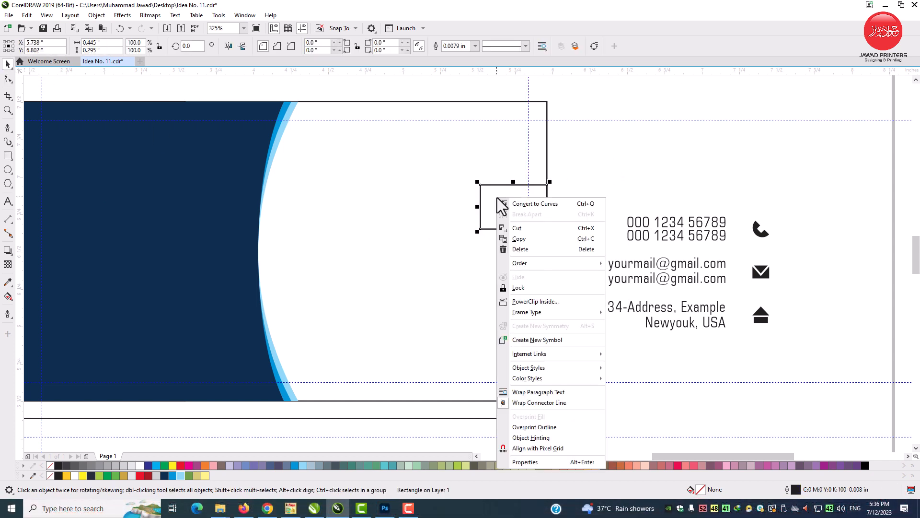
pyautogui.click(518, 238)
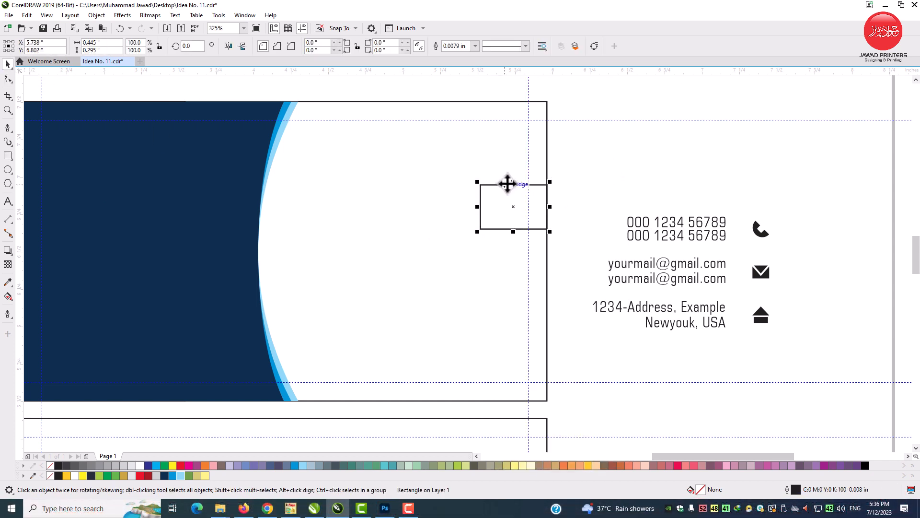
pyautogui.rightClick(591, 188)
pyautogui.click(609, 256)
pyautogui.moveTo(512, 184); pyautogui.dragTo(523, 253)
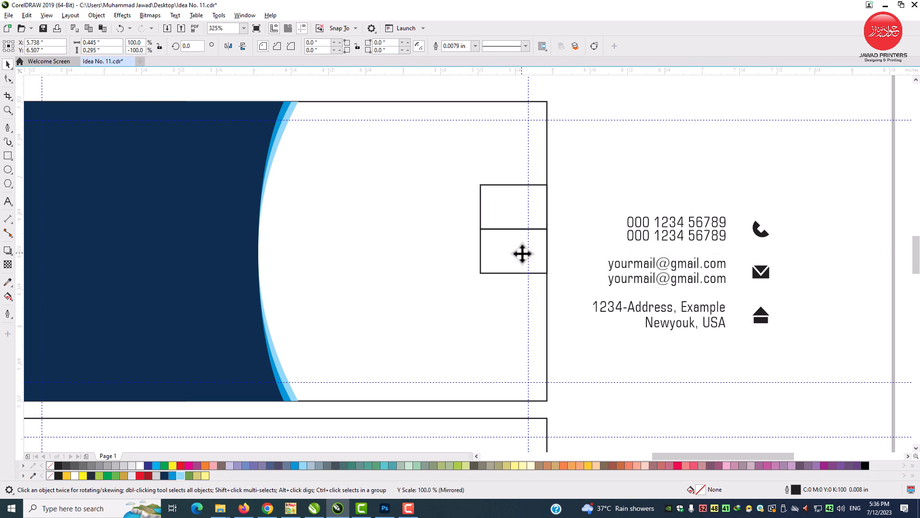
pyautogui.click(521, 212)
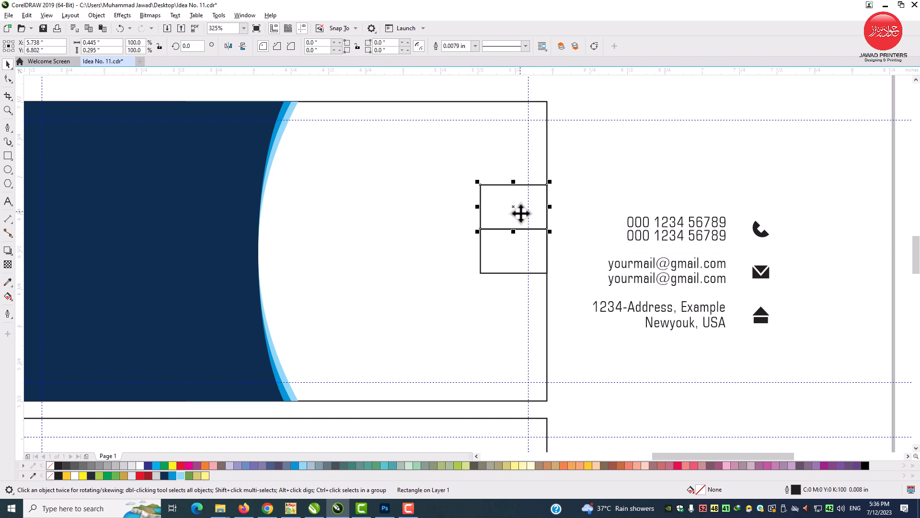
pyautogui.moveTo(514, 251); pyautogui.dragTo(514, 295)
# Duplicate the top rectangle and mirror the copy downward to fill the gap between the two rectangles.
pyautogui.click(508, 220)
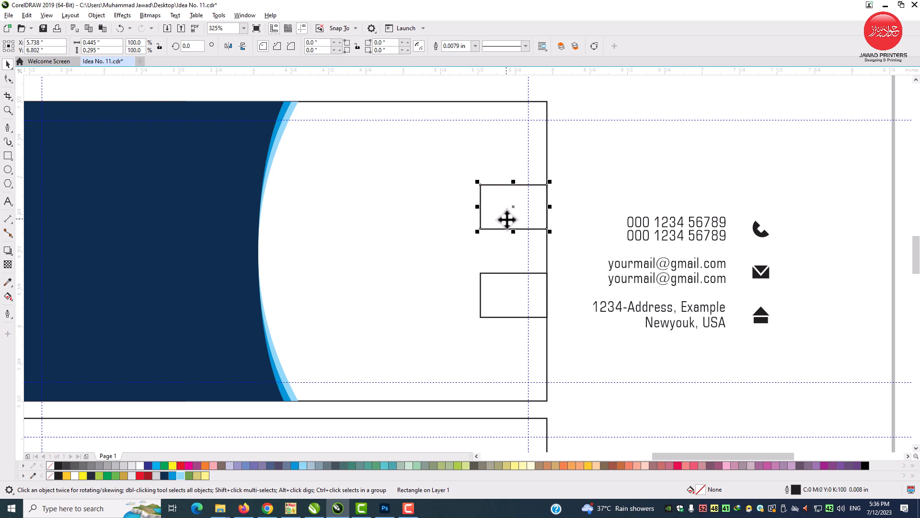
pyautogui.rightClick(508, 220)
pyautogui.click(527, 261)
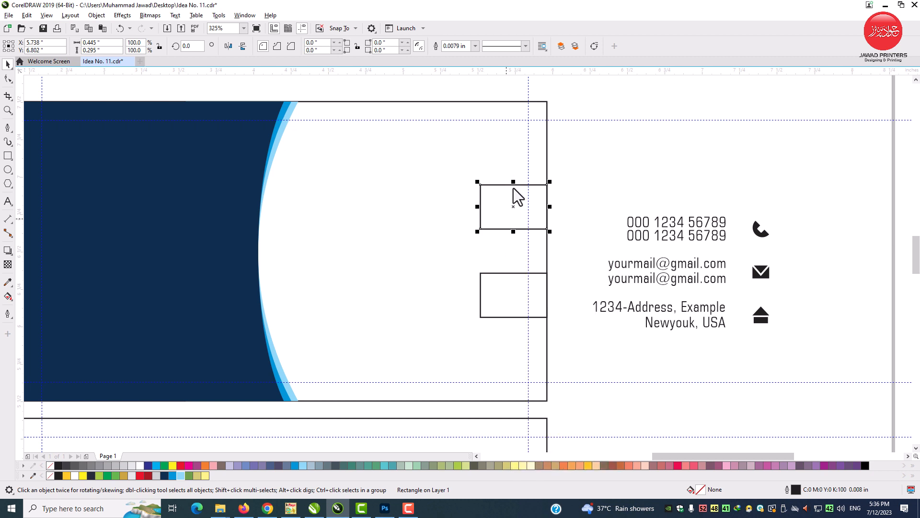
pyautogui.rightClick(569, 172)
pyautogui.click(590, 245)
pyautogui.moveTo(513, 183); pyautogui.dragTo(520, 229)
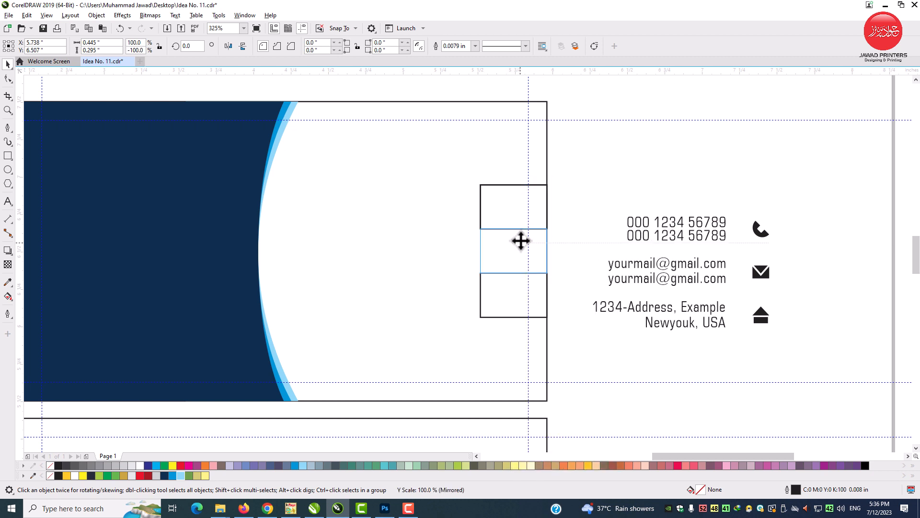
pyautogui.click(600, 194)
# Move the lower two rectangles down 0.04 inches and the bottom one a further 0.04 inches for equal narrow gaps.
pyautogui.click(8, 110)
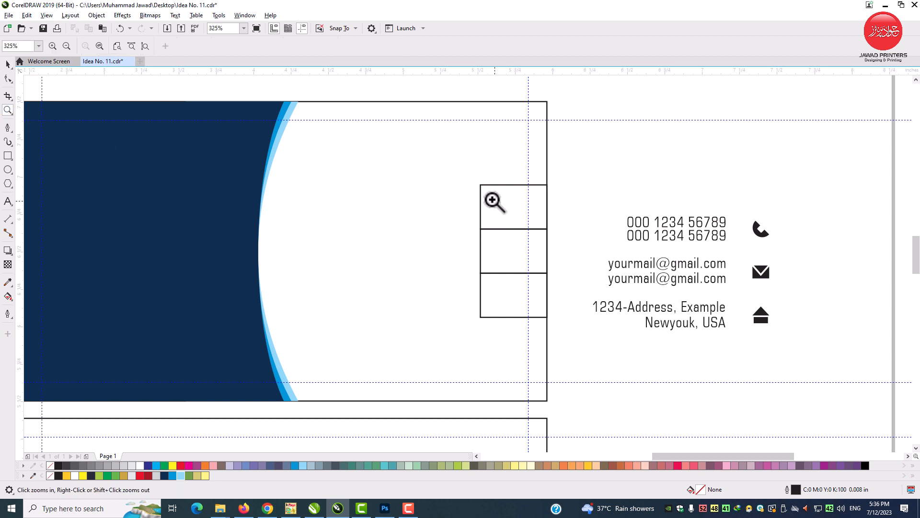
pyautogui.click(568, 315)
pyautogui.click(8, 64)
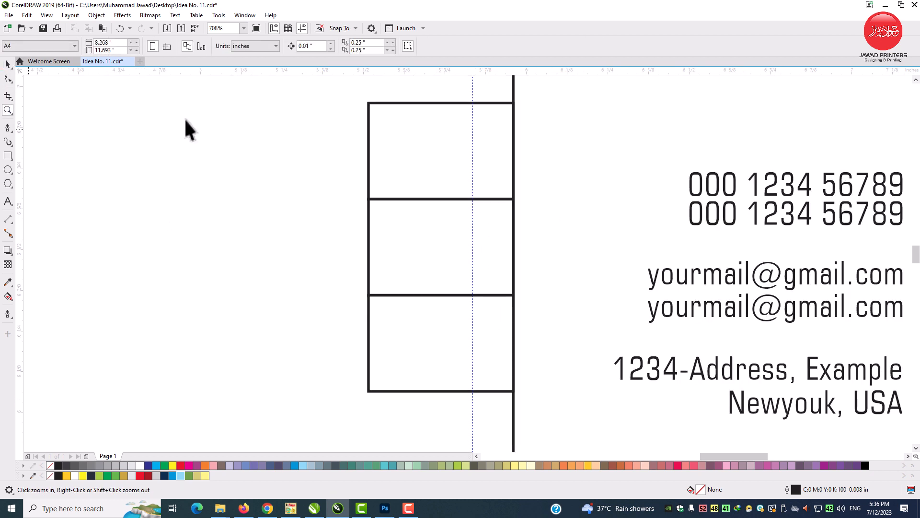
pyautogui.moveTo(549, 166); pyautogui.dragTo(417, 307)
pyautogui.moveTo(502, 222); pyautogui.dragTo(503, 237)
pyautogui.click(534, 293)
pyautogui.moveTo(342, 416); pyautogui.dragTo(344, 416)
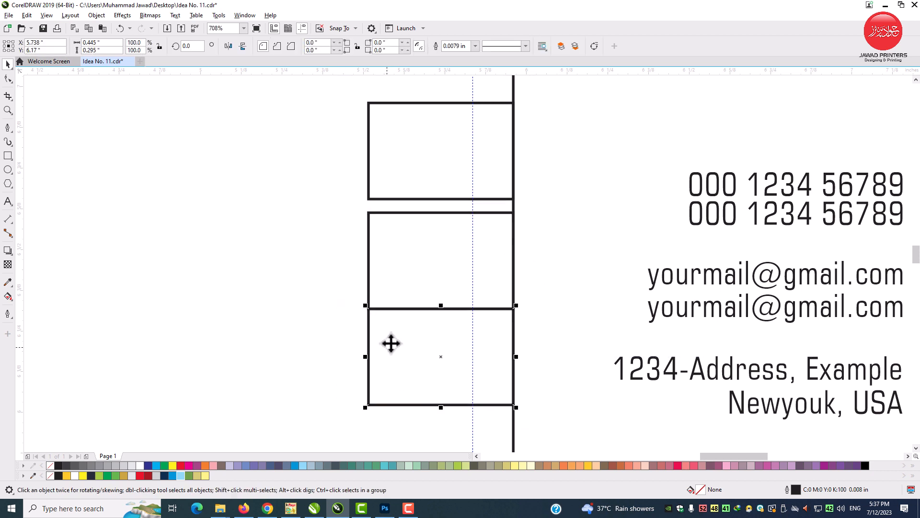
pyautogui.press('Down')
pyautogui.press('Down')
pyautogui.press('Down')
pyautogui.press('Down')
pyautogui.click(581, 253)
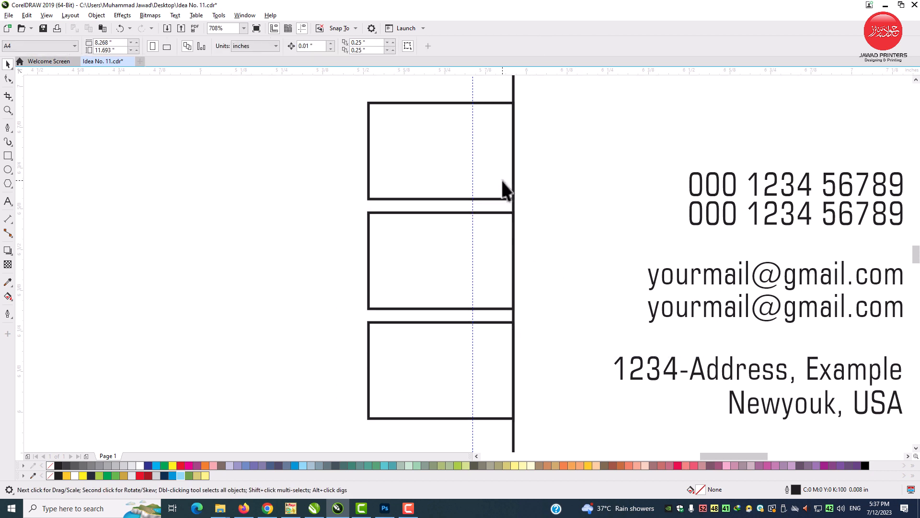
# Duplicate the top rectangle and shrink the copy to a 0.042-inch-high strip filling the gap between the upper two rectangles.
pyautogui.click(454, 131)
pyautogui.rightClick(454, 130)
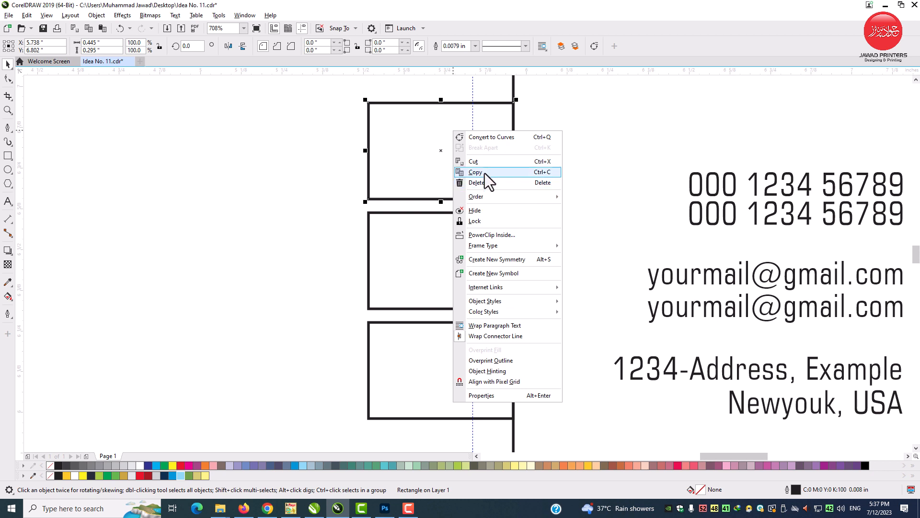
pyautogui.click(484, 173)
pyautogui.rightClick(567, 142)
pyautogui.click(585, 213)
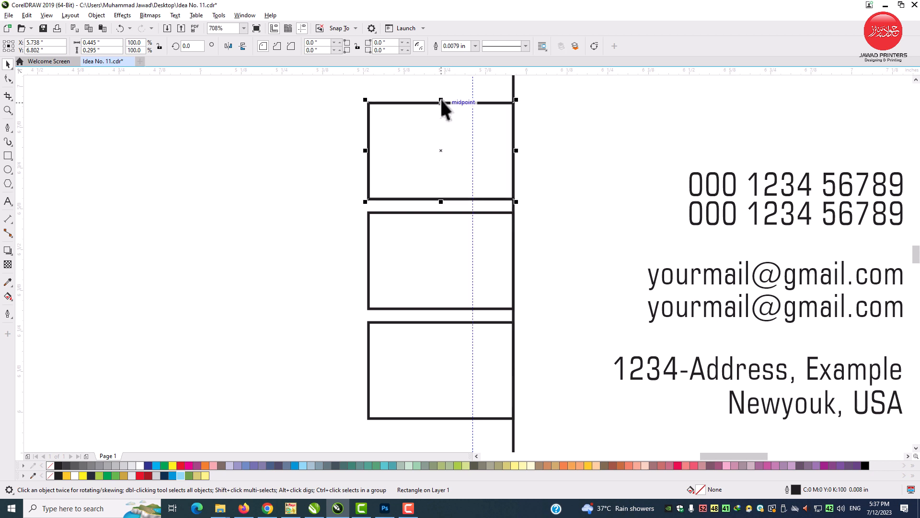
pyautogui.moveTo(441, 99); pyautogui.dragTo(450, 206)
# Duplicate the thin strip and place the copy in the gap between the middle and bottom rectangles.
pyautogui.rightClick(451, 206)
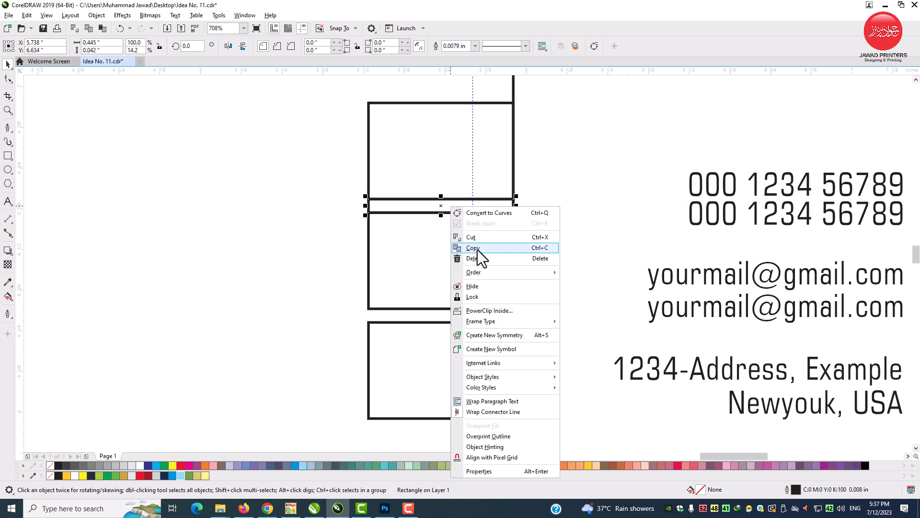
pyautogui.click(477, 249)
pyautogui.rightClick(603, 196)
pyautogui.click(608, 265)
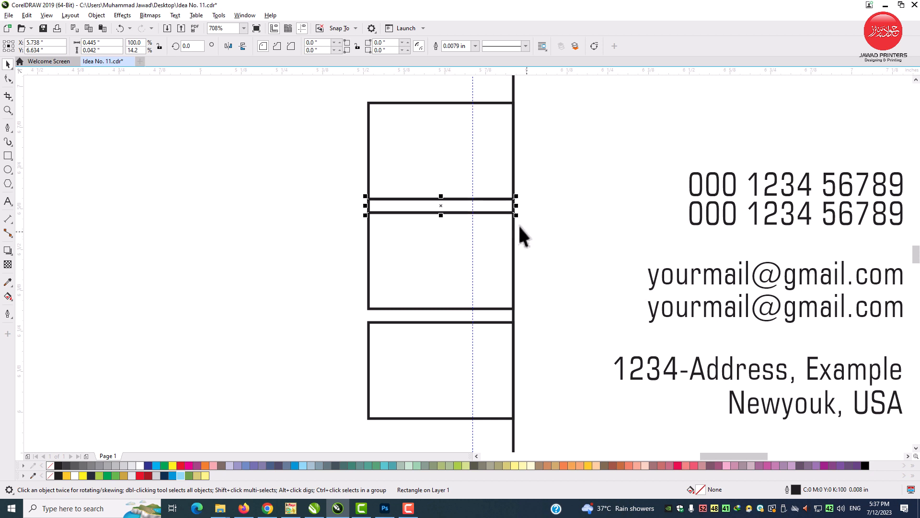
pyautogui.moveTo(490, 209); pyautogui.dragTo(494, 319)
# Fill the three large rectangles with dark blue R15 G48 B81.
pyautogui.click(418, 153)
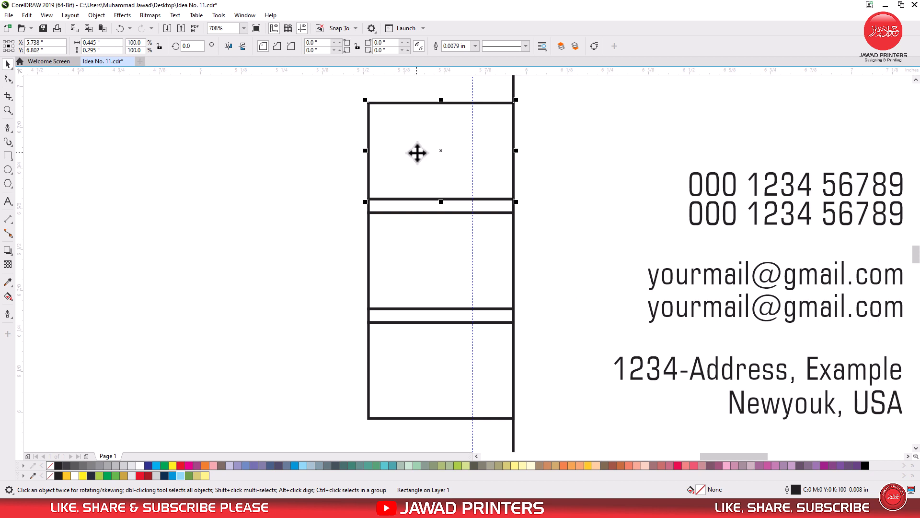
pyautogui.click(425, 158)
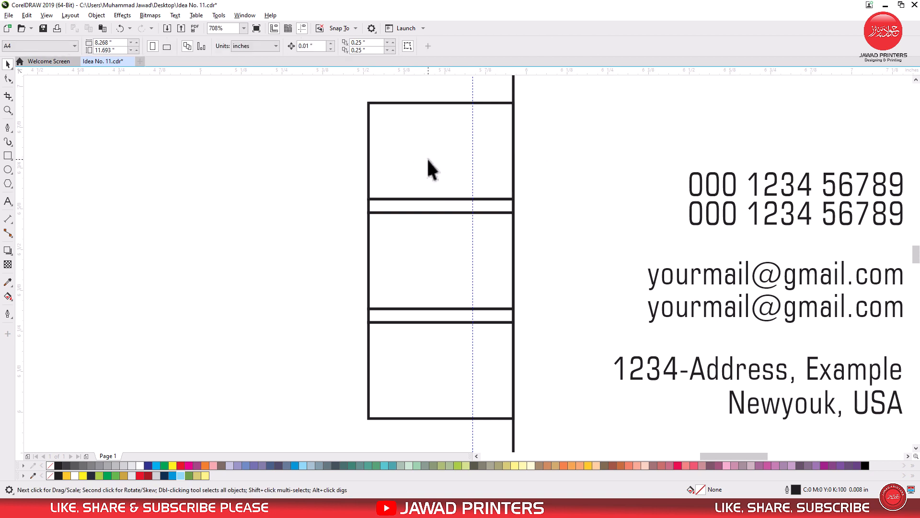
pyautogui.click(164, 475)
pyautogui.click(401, 295)
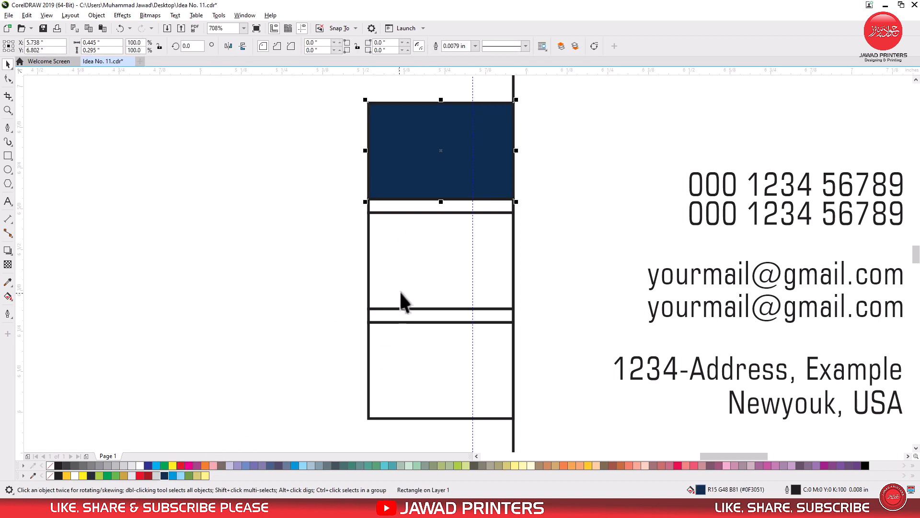
pyautogui.click(165, 475)
pyautogui.click(384, 380)
pyautogui.click(164, 475)
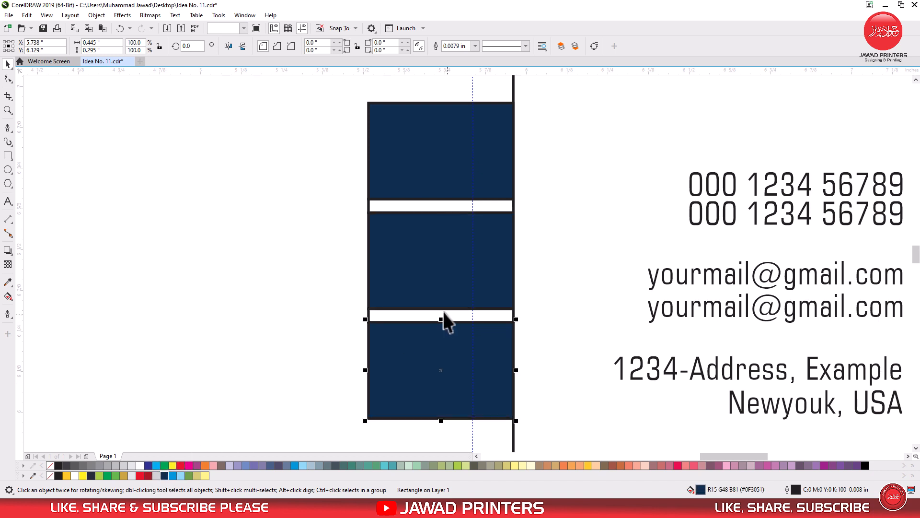
# Fill the two thin strips with Sky Blue and remove the outlines from all five stacked shapes.
pyautogui.click(415, 317)
pyautogui.click(173, 475)
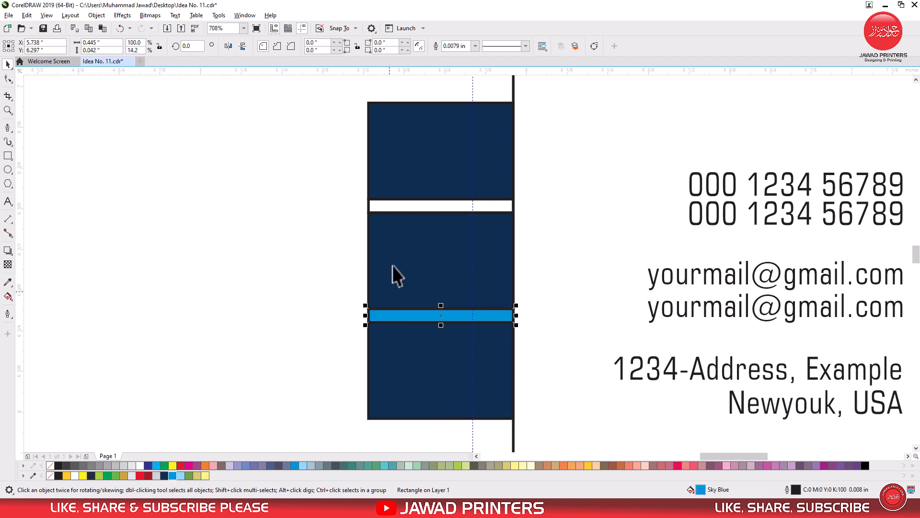
pyautogui.click(174, 475)
pyautogui.moveTo(571, 86); pyautogui.dragTo(331, 429)
pyautogui.rightClick(50, 475)
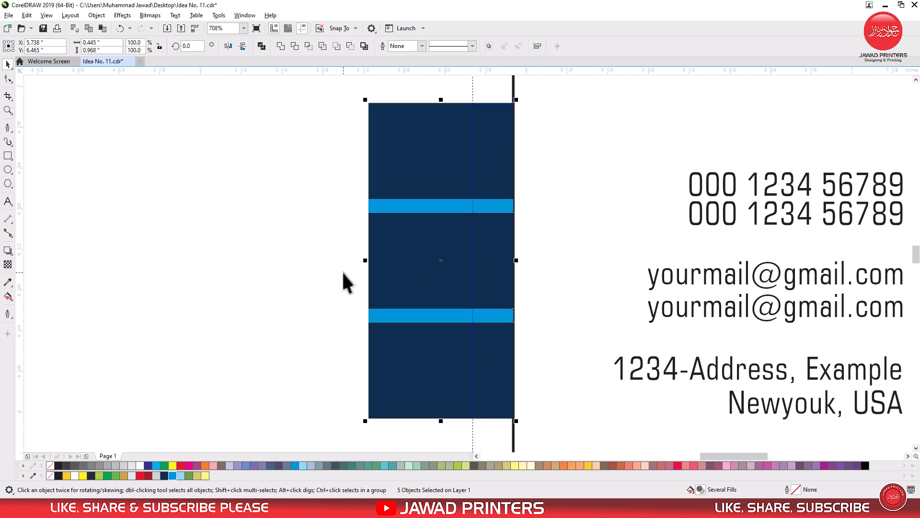
# Centre the five stacked shapes vertically on the upper card as a group, and ungroup them.
pyautogui.scroll(-4, 343, 278)
pyautogui.hotkey('ctrl', 'g')
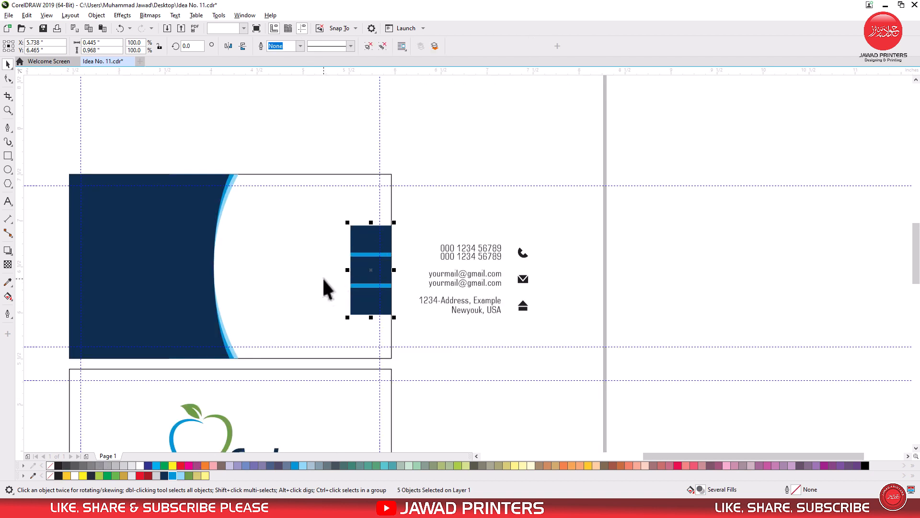
pyautogui.keyDown('shift'); pyautogui.click(322, 276); pyautogui.keyUp('shift')
pyautogui.press('e')
pyautogui.keyDown('shift'); pyautogui.click(322, 275); pyautogui.keyUp('shift')
pyautogui.press('F2')
pyautogui.moveTo(64, 165); pyautogui.dragTo(527, 366)
pyautogui.click(372, 47)
pyautogui.click(757, 169)
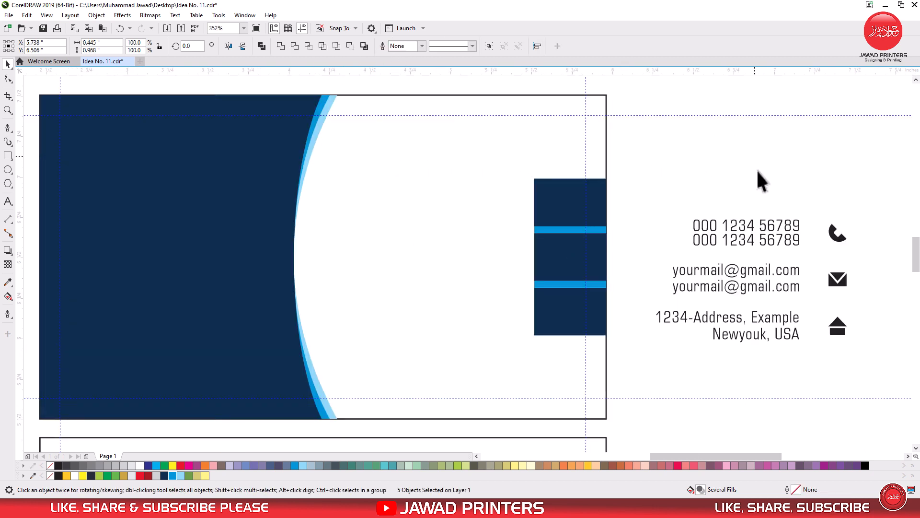
# Move the phone, e-mail and address texts onto the card, just beside the inner edge of the blue blocks.
pyautogui.click(749, 224)
pyautogui.moveTo(816, 194); pyautogui.dragTo(519, 217)
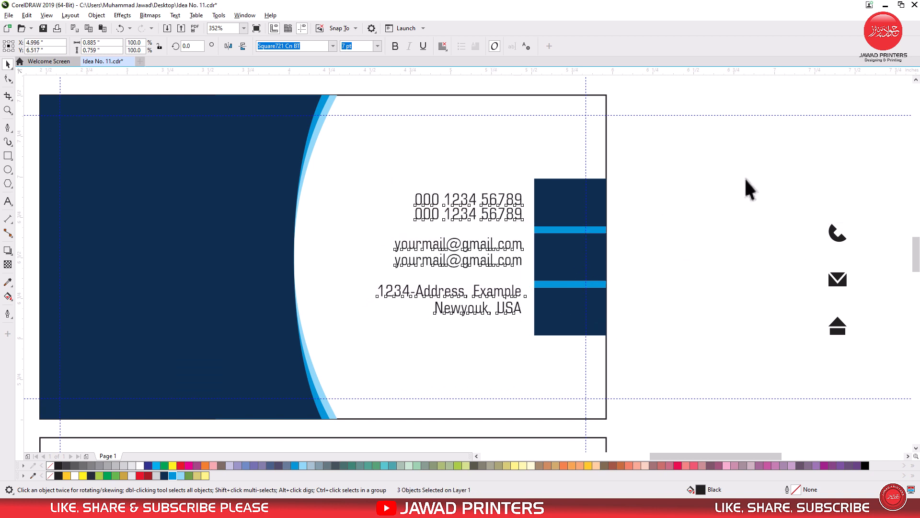
pyautogui.click(745, 189)
# Align the phone, e-mail and address texts to the vertical centres of their corresponding dark blue blocks.
pyautogui.click(520, 214)
pyautogui.press('e')
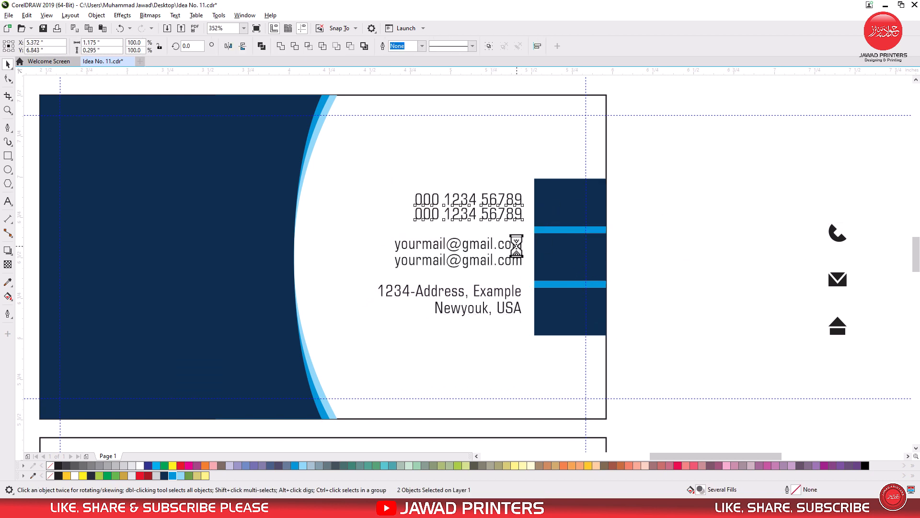
pyautogui.click(516, 247)
pyautogui.keyDown('shift'); pyautogui.click(546, 248); pyautogui.keyUp('shift')
pyautogui.press('e')
pyautogui.click(516, 296)
pyautogui.press('e')
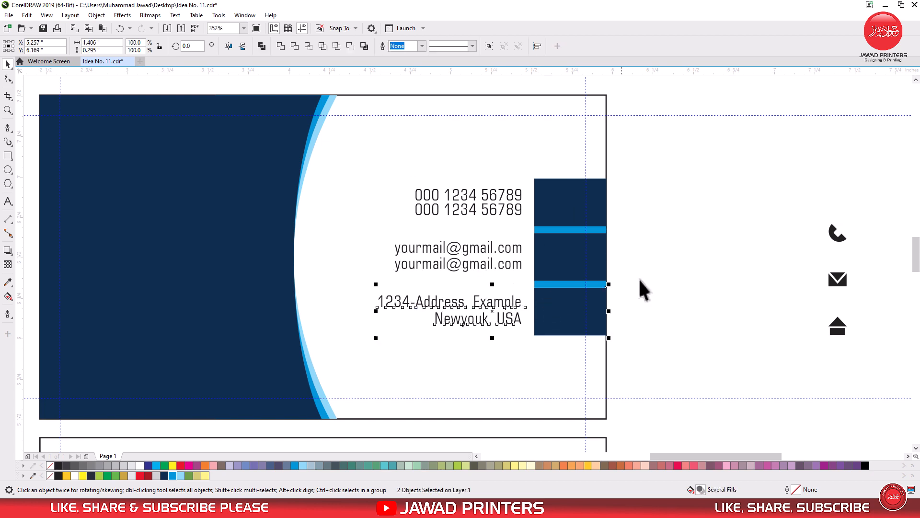
# Move the phone, envelope and house icons onto the dark blue blocks and fill them with white.
pyautogui.moveTo(787, 140); pyautogui.dragTo(858, 341)
pyautogui.moveTo(839, 279); pyautogui.dragTo(565, 247)
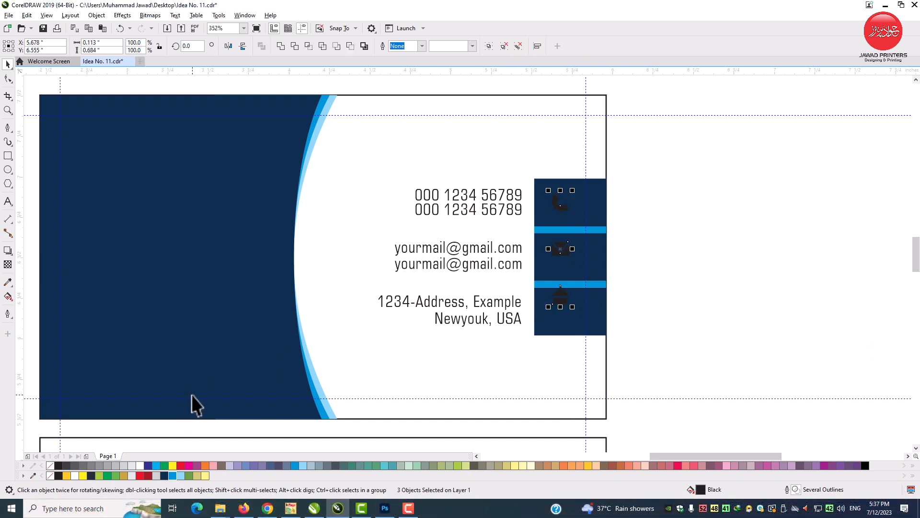
pyautogui.click(142, 466)
pyautogui.click(721, 286)
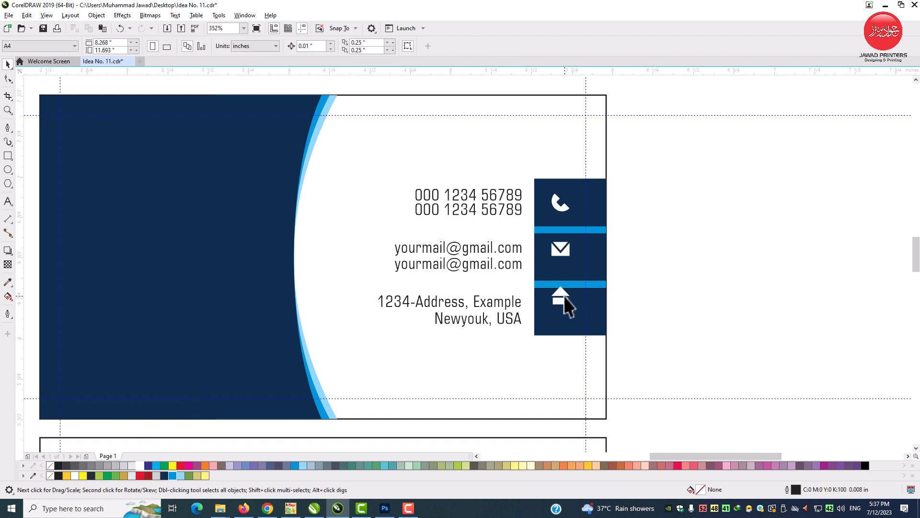
# Centre the house, envelope and phone icons vertically, each within its own dark blue block.
pyautogui.click(564, 296)
pyautogui.keyDown('shift'); pyautogui.click(570, 327); pyautogui.keyUp('shift')
pyautogui.press('e')
pyautogui.click(565, 244)
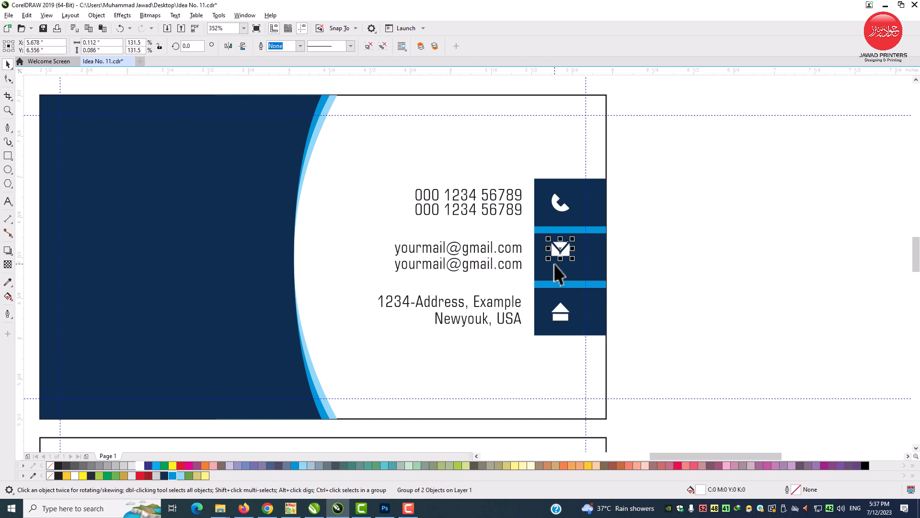
pyautogui.keyDown('shift'); pyautogui.click(555, 264); pyautogui.keyUp('shift')
pyautogui.press('e')
pyautogui.click(561, 207)
pyautogui.keyDown('shift'); pyautogui.click(580, 186); pyautogui.keyUp('shift')
pyautogui.click(495, 229)
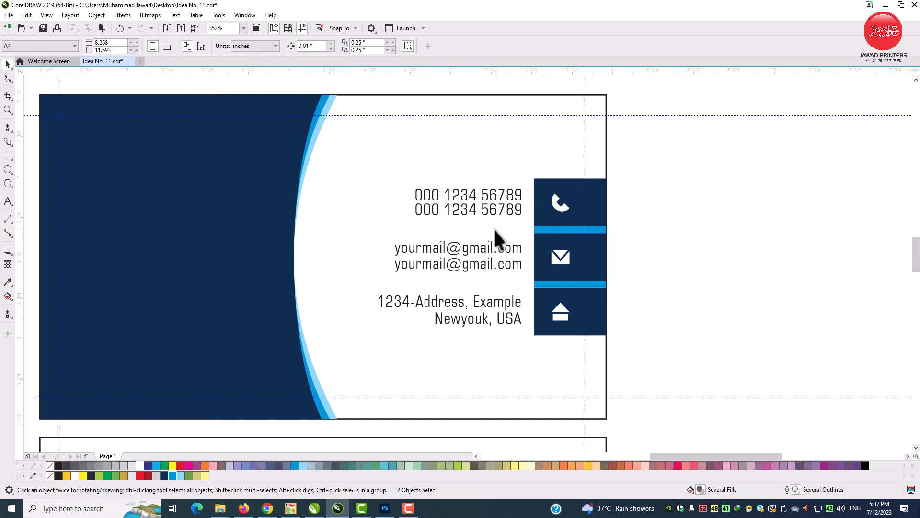
# Duplicate the logo from the lower card and place the copy on the upper card's dark blue panel.
pyautogui.scroll(-5, 485, 261)
pyautogui.click(447, 360)
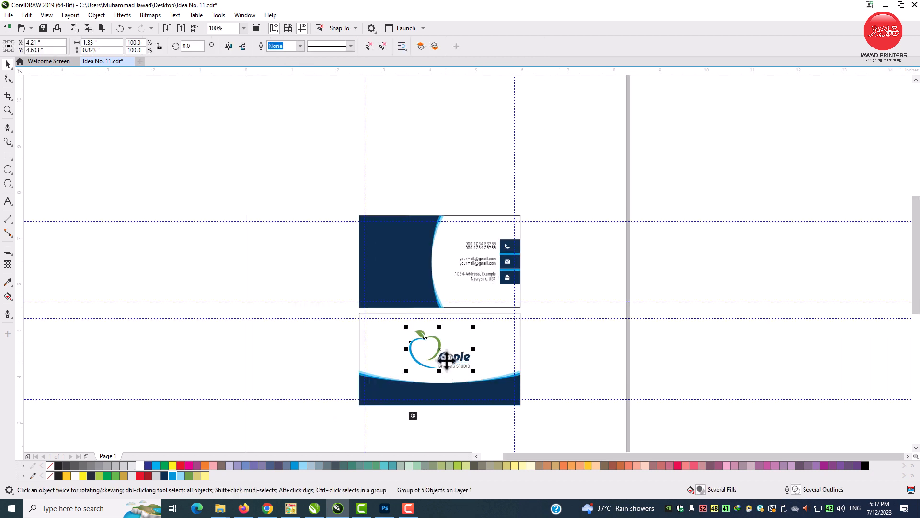
pyautogui.rightClick(446, 360)
pyautogui.click(515, 144)
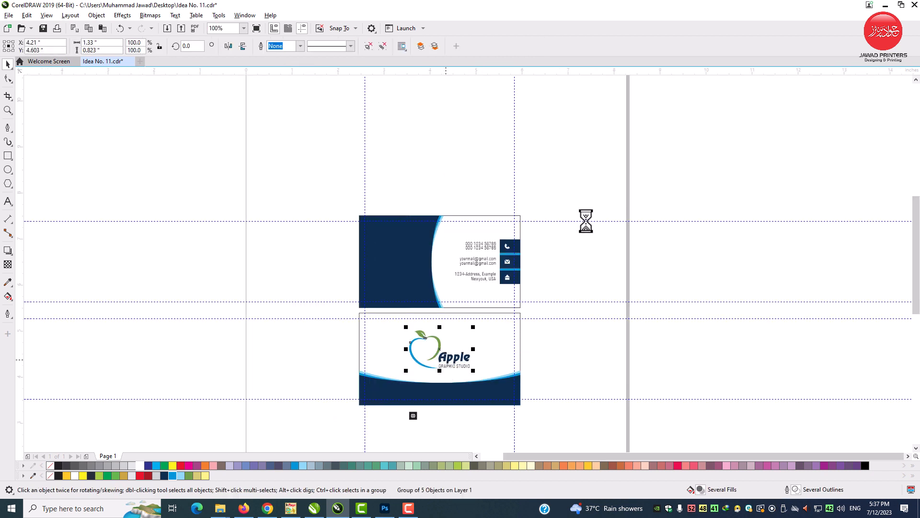
pyautogui.rightClick(563, 162)
pyautogui.click(594, 235)
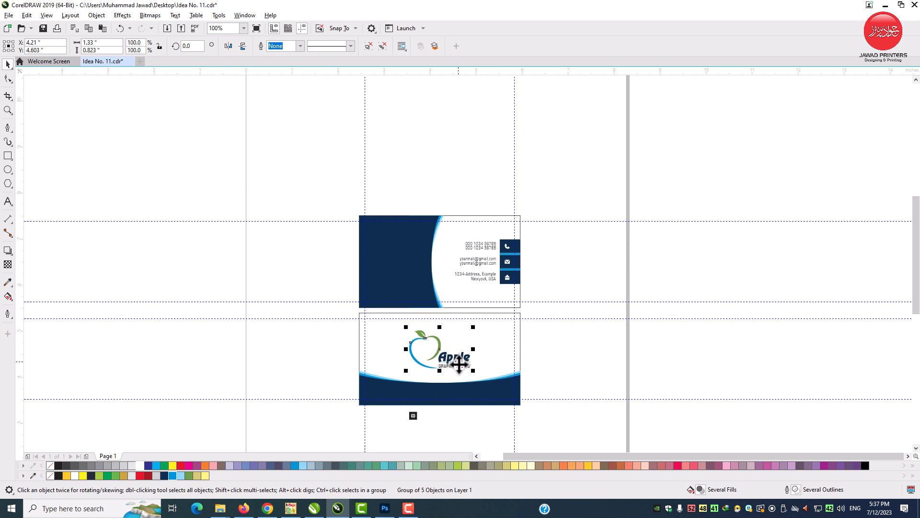
pyautogui.moveTo(458, 359); pyautogui.dragTo(413, 251)
# Scale the logo copy down to about 0.98 inches wide and fill all of it with white.
pyautogui.press('z')
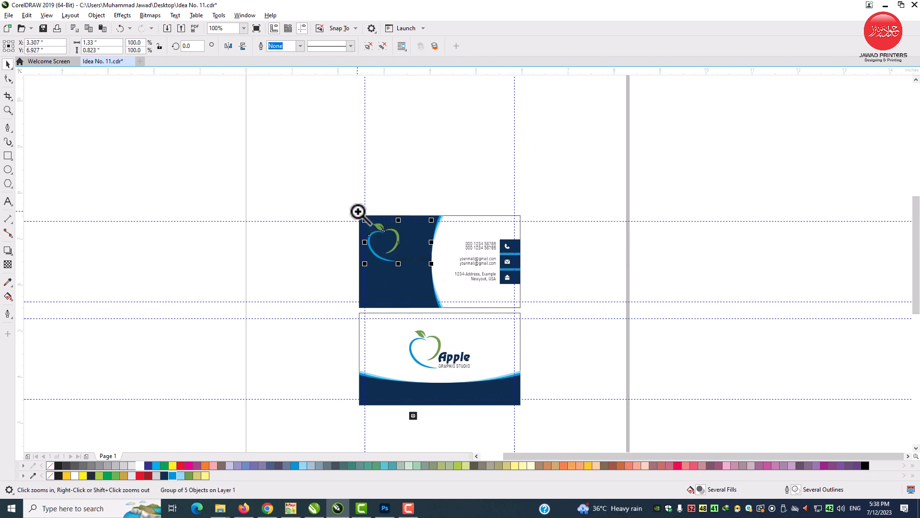
pyautogui.moveTo(358, 211); pyautogui.dragTo(522, 314)
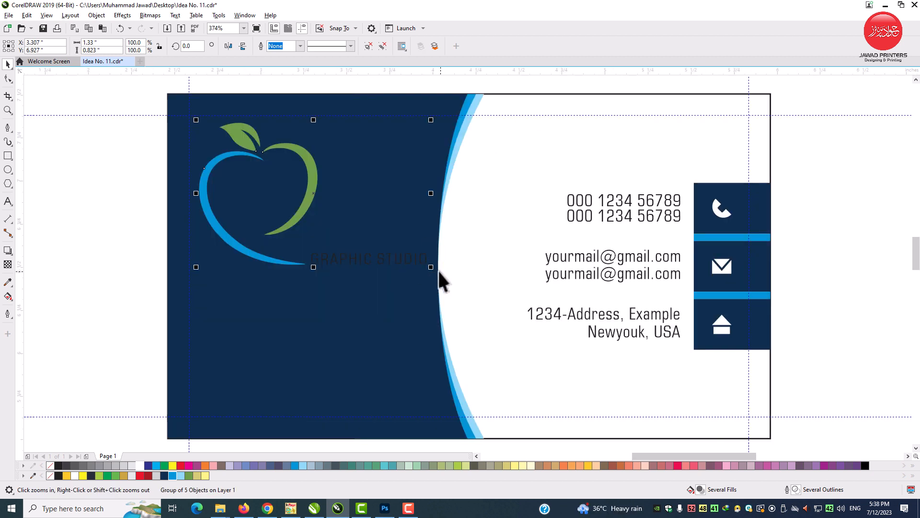
pyautogui.moveTo(427, 267); pyautogui.dragTo(401, 249)
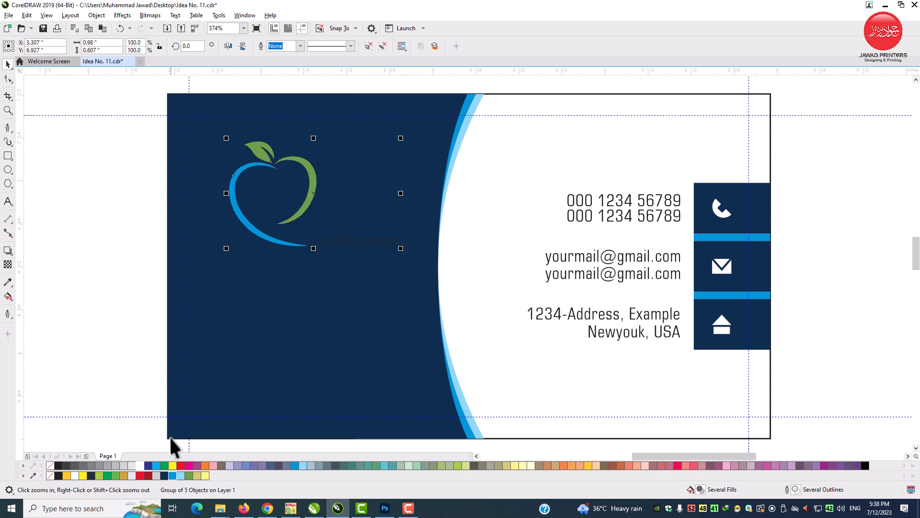
pyautogui.click(138, 465)
# Fill the logo copy's large outer apple curve and the word Apple with Sky Blue.
pyautogui.keyDown('ctrl'); pyautogui.click(271, 240); pyautogui.keyUp('ctrl')
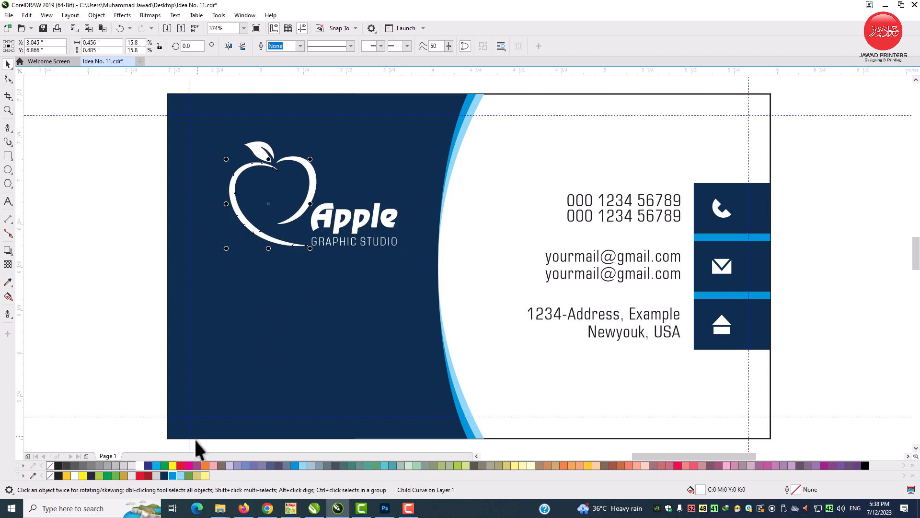
pyautogui.click(173, 476)
pyautogui.keyDown('ctrl'); pyautogui.click(339, 213); pyautogui.keyUp('ctrl')
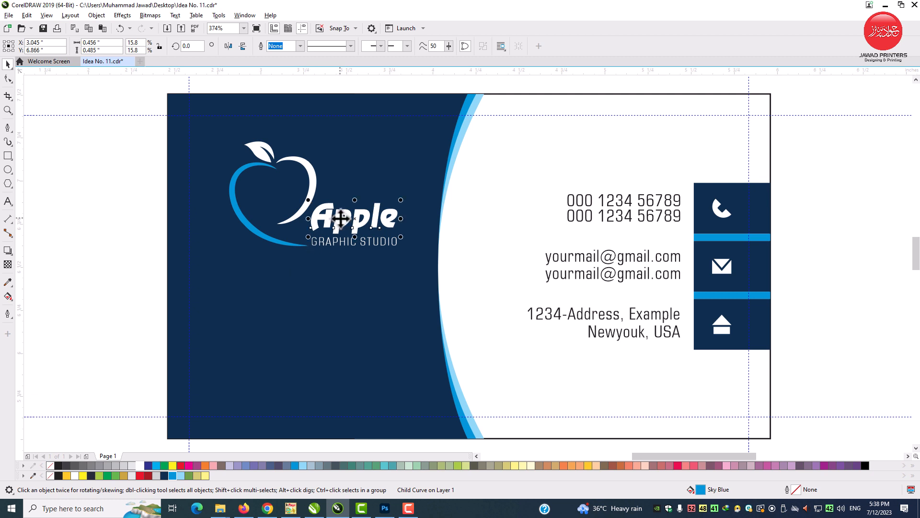
pyautogui.hotkey('ctrl', 'r')
# Shrink the logo copy slightly and reposition it horizontally within the upper half of the dark blue panel.
pyautogui.click(318, 197)
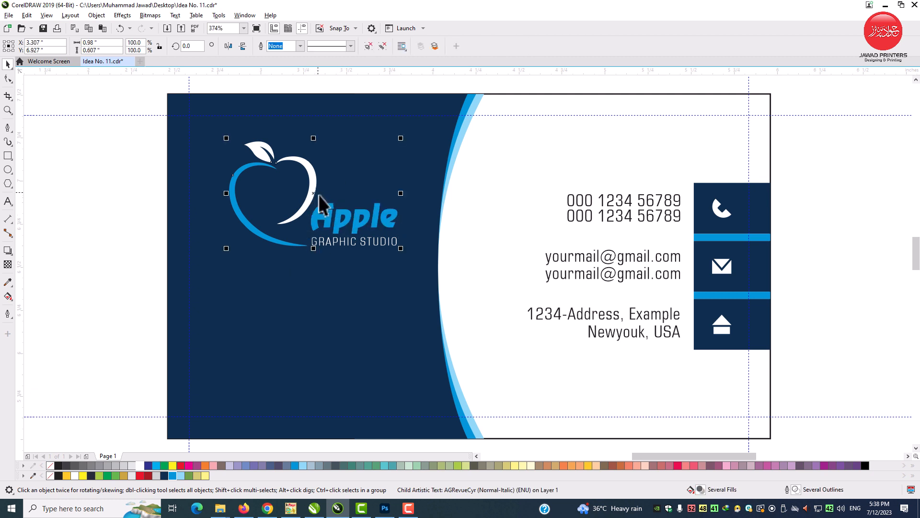
pyautogui.click(355, 268)
pyautogui.press('c')
pyautogui.click(358, 242)
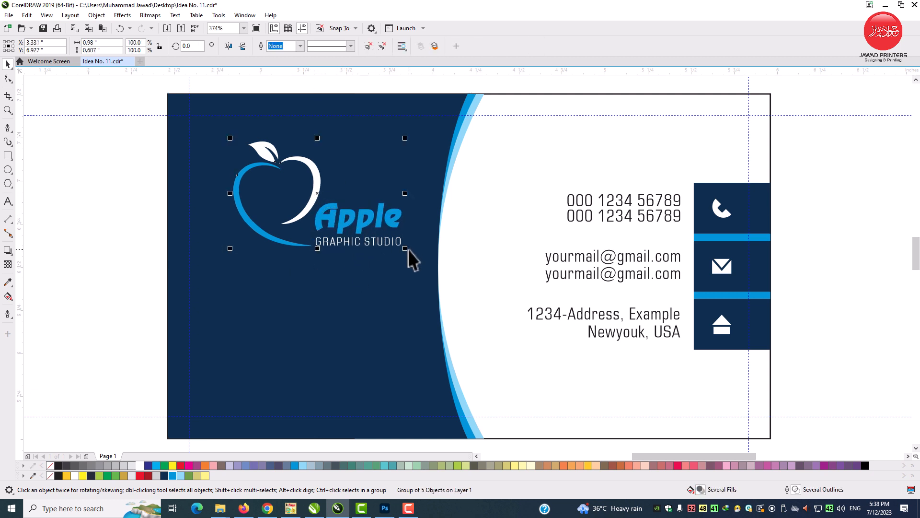
pyautogui.moveTo(407, 250); pyautogui.dragTo(403, 248)
pyautogui.moveTo(366, 224); pyautogui.dragTo(355, 224)
pyautogui.click(98, 244)
# Duplicate the phone number text, place the copy below the logo on the dark panel and fill it with white.
pyautogui.click(608, 219)
pyautogui.rightClick(609, 220)
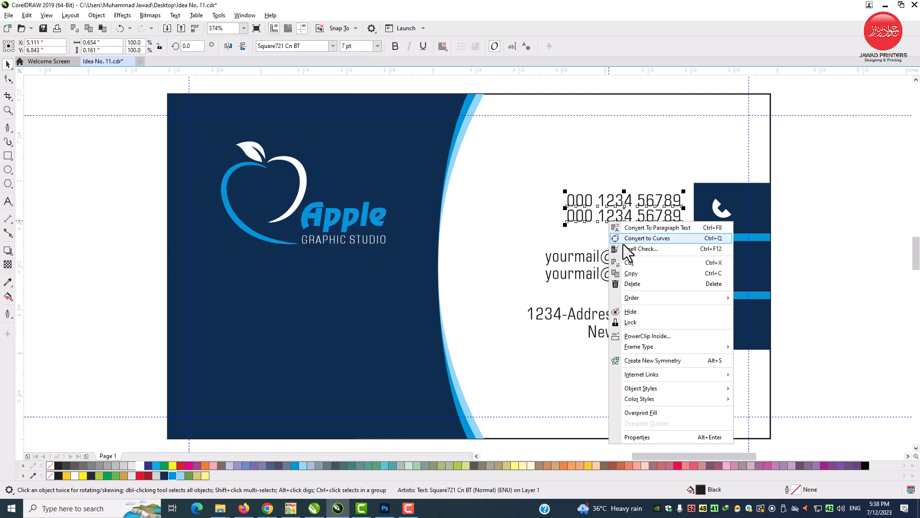
pyautogui.click(634, 279)
pyautogui.rightClick(837, 188)
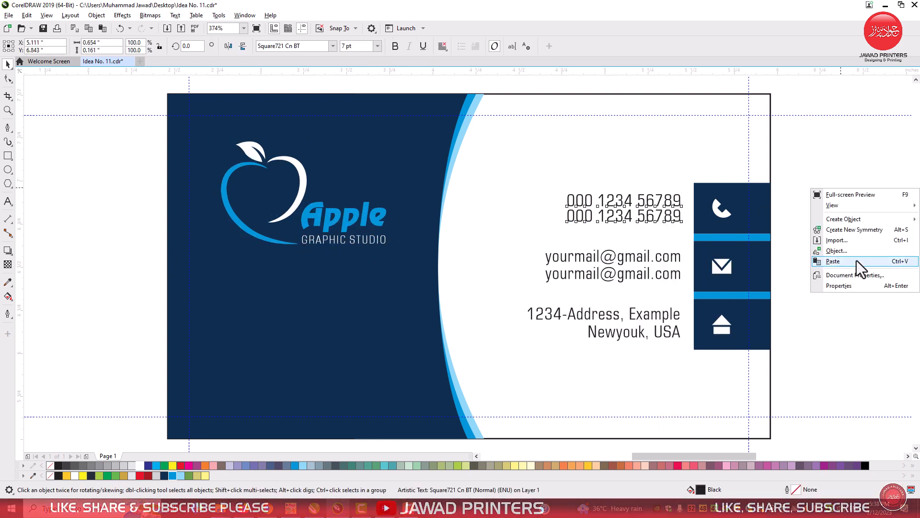
pyautogui.click(856, 259)
pyautogui.moveTo(654, 207); pyautogui.dragTo(339, 338)
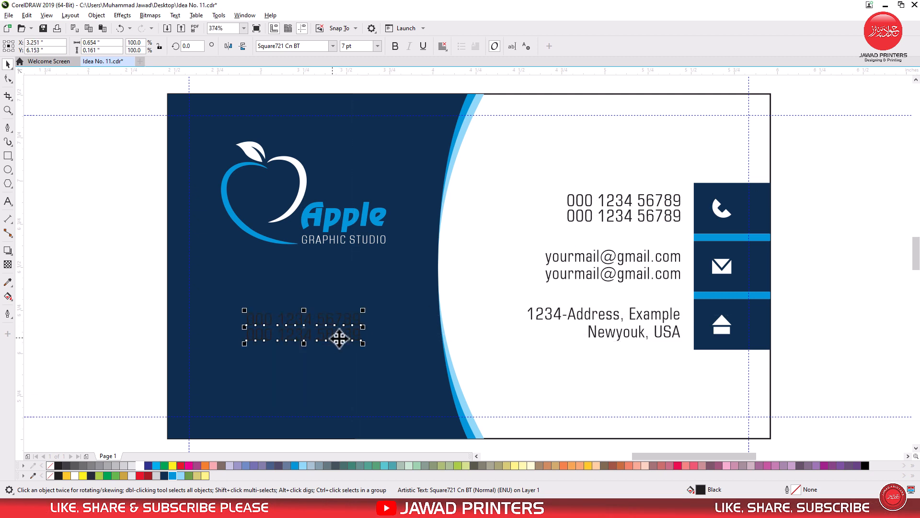
pyautogui.click(140, 465)
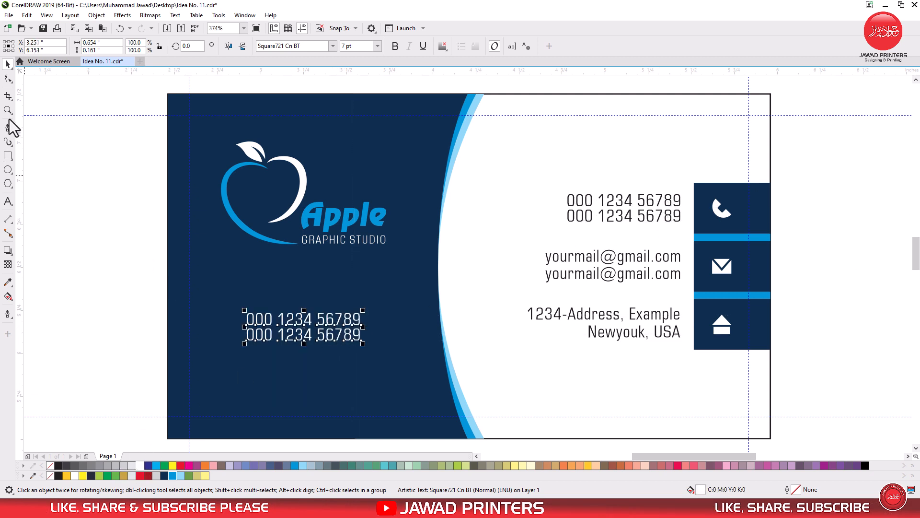
# Replace the white phone number copy on the dark panel with the text "Jawad Printers".
pyautogui.click(8, 200)
pyautogui.moveTo(361, 331); pyautogui.dragTo(249, 325)
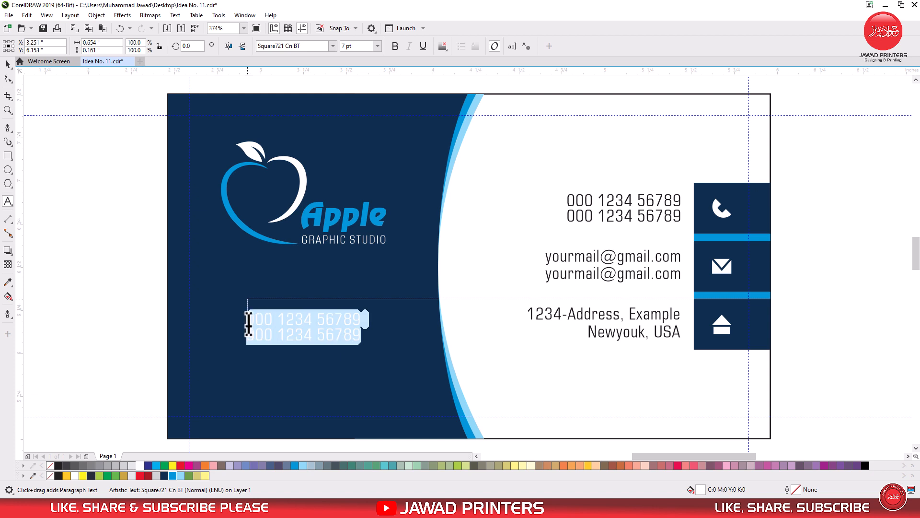
pyautogui.write('Gra')
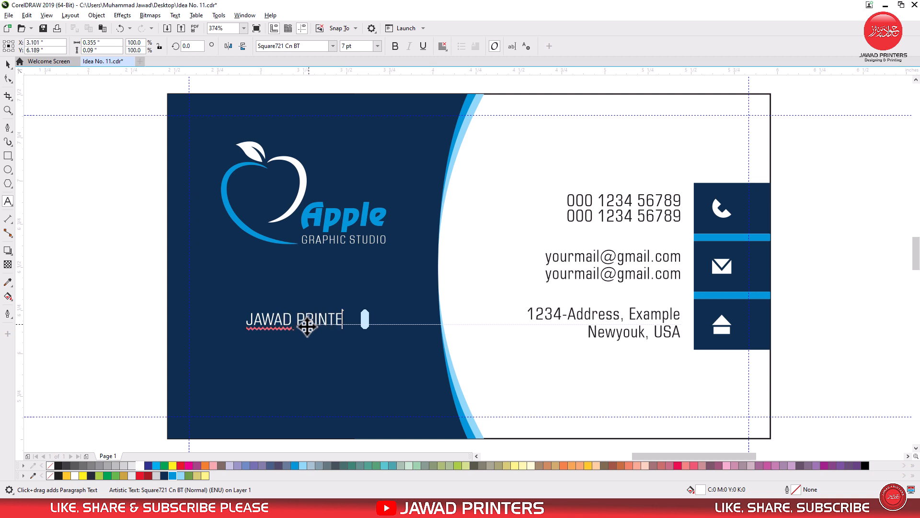
pyautogui.hotkey('ctrl', 'a')
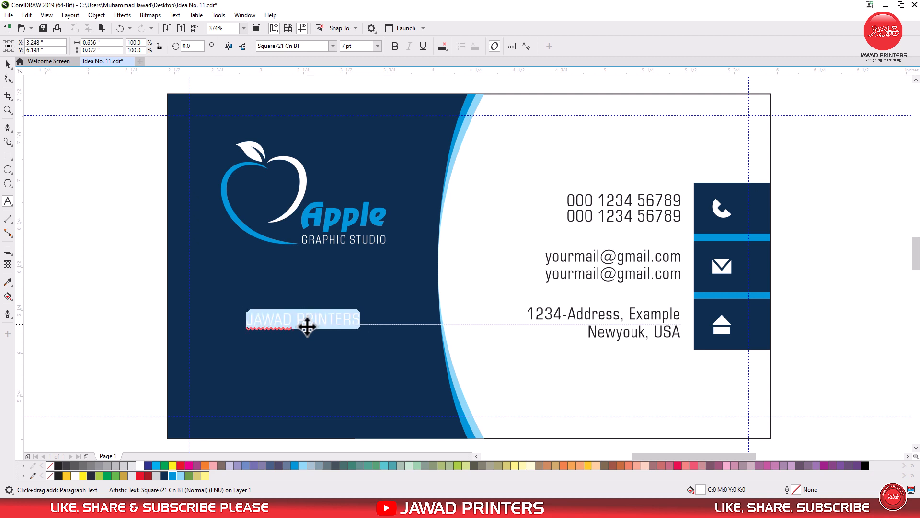
pyautogui.write('Jawad Printers')
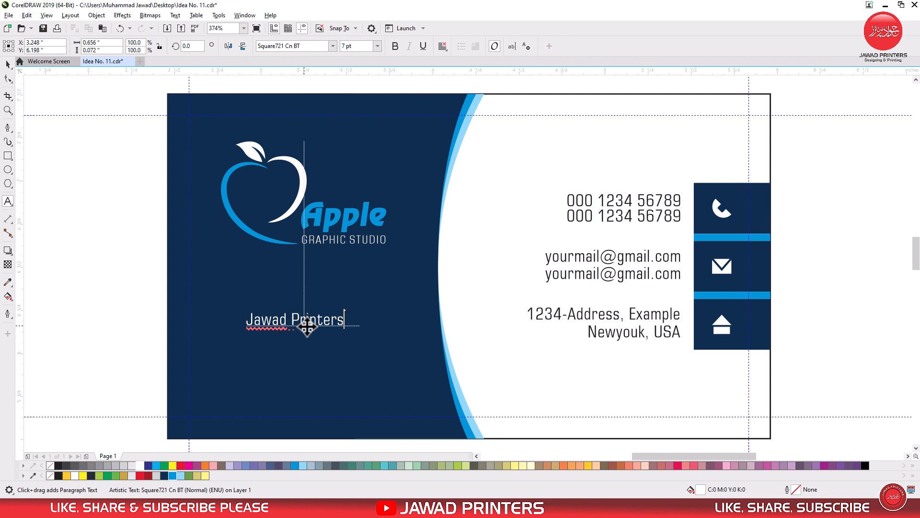
pyautogui.hotkey('ctrl', 'space')
# Enlarge the Jawad Printers text to about 0.78 inches wide and align its left edge with the logo above.
pyautogui.moveTo(353, 331); pyautogui.dragTo(367, 345)
pyautogui.keyDown('shift'); pyautogui.click(329, 226); pyautogui.keyUp('shift')
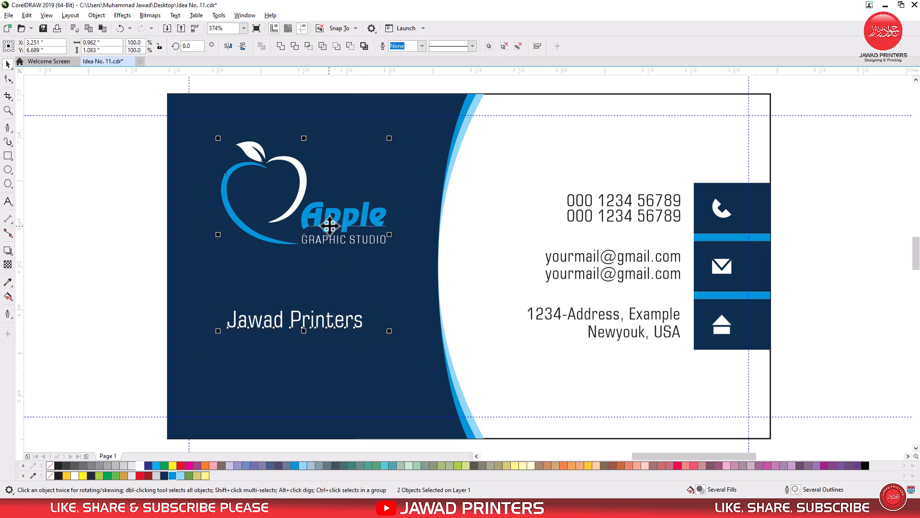
pyautogui.press('l')
pyautogui.keyDown('shift'); pyautogui.click(329, 226); pyautogui.keyUp('shift')
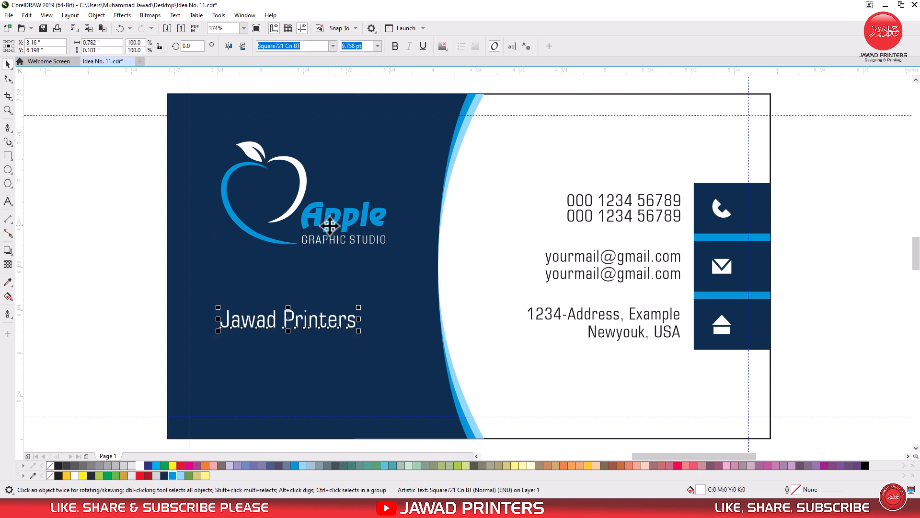
# Make only the word Jawad bold and move the whole name text up slightly.
pyautogui.doubleClick(269, 317)
pyautogui.moveTo(212, 318); pyautogui.dragTo(277, 319)
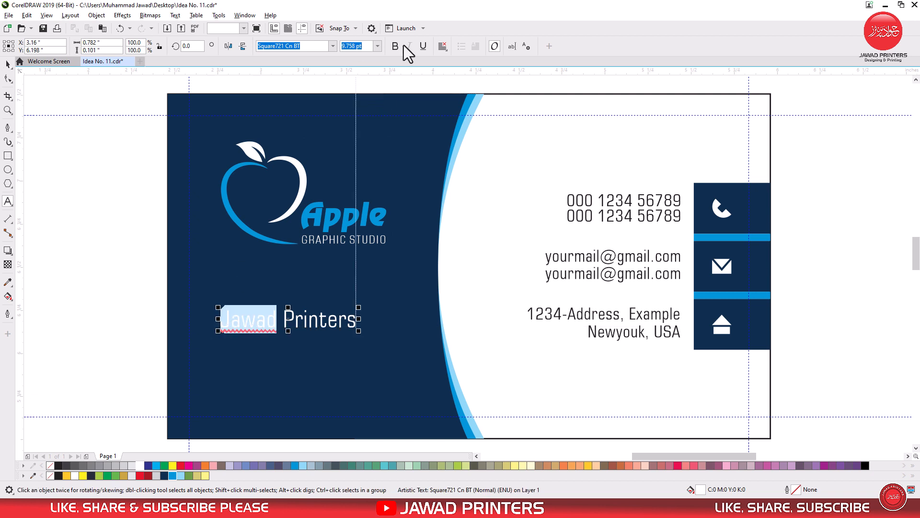
pyautogui.click(395, 46)
pyautogui.click(8, 63)
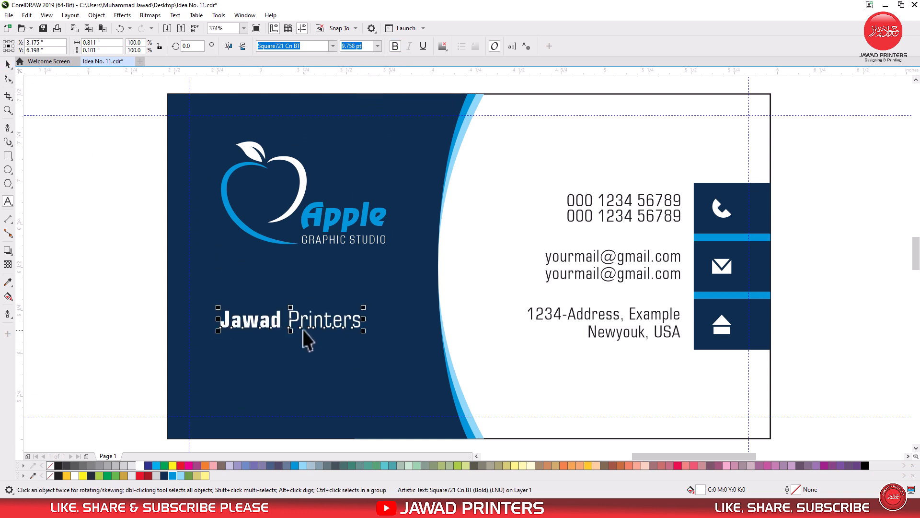
pyautogui.moveTo(303, 329); pyautogui.dragTo(303, 323)
pyautogui.click(38, 158)
# Duplicate the Jawad Printers text directly below itself and set the copy to regular weight at 6 pt.
pyautogui.click(8, 110)
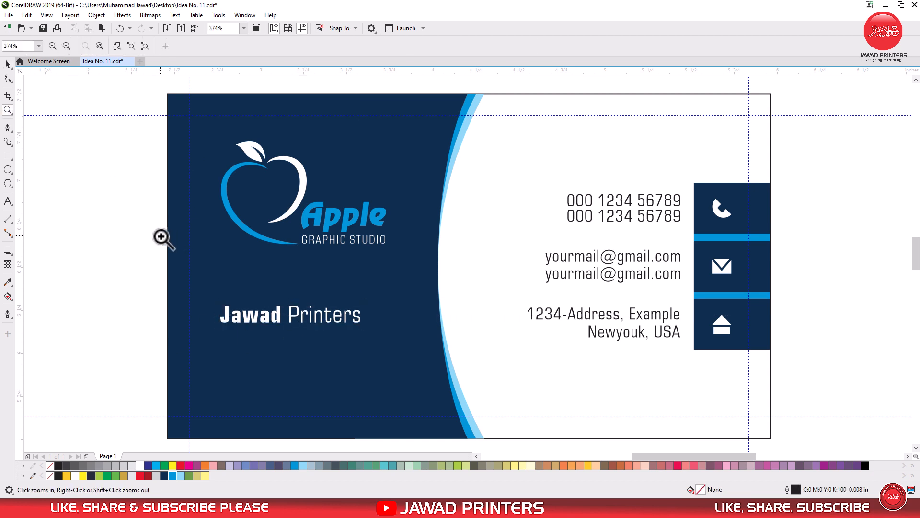
pyautogui.moveTo(160, 235); pyautogui.dragTo(556, 391)
pyautogui.click(4, 67)
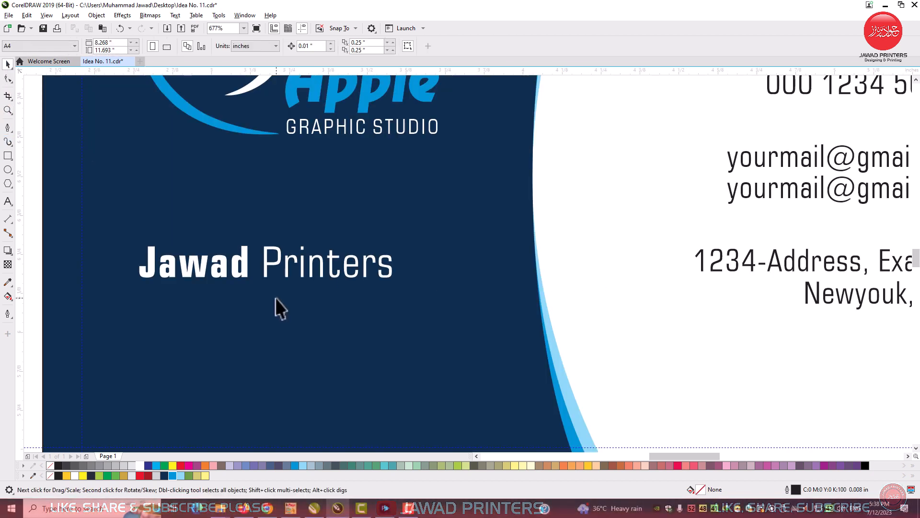
pyautogui.moveTo(277, 263); pyautogui.dragTo(276, 306)
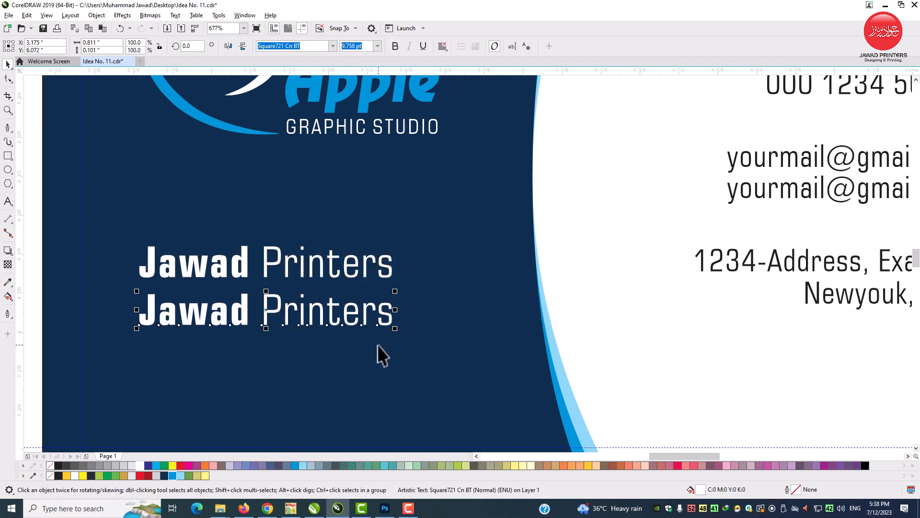
pyautogui.click(400, 45)
pyautogui.click(399, 45)
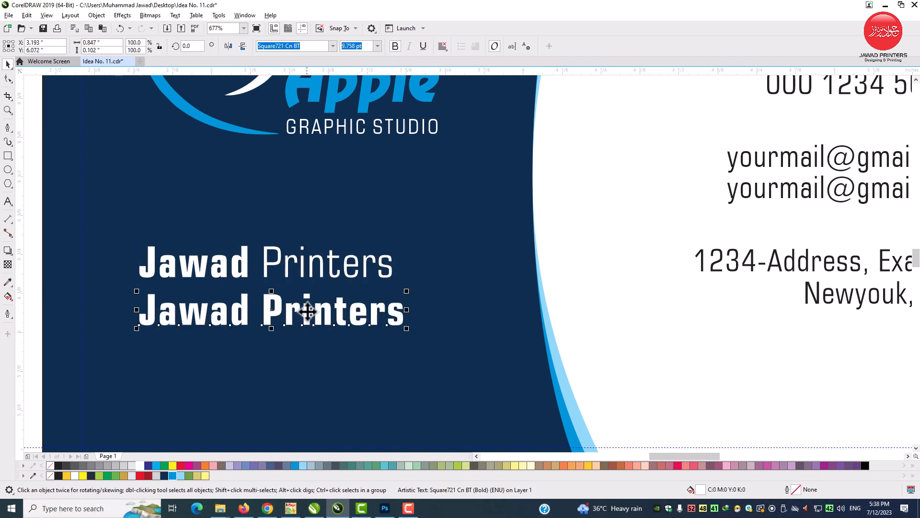
pyautogui.click(395, 46)
pyautogui.click(366, 46)
pyautogui.write('6')
pyautogui.press('Return')
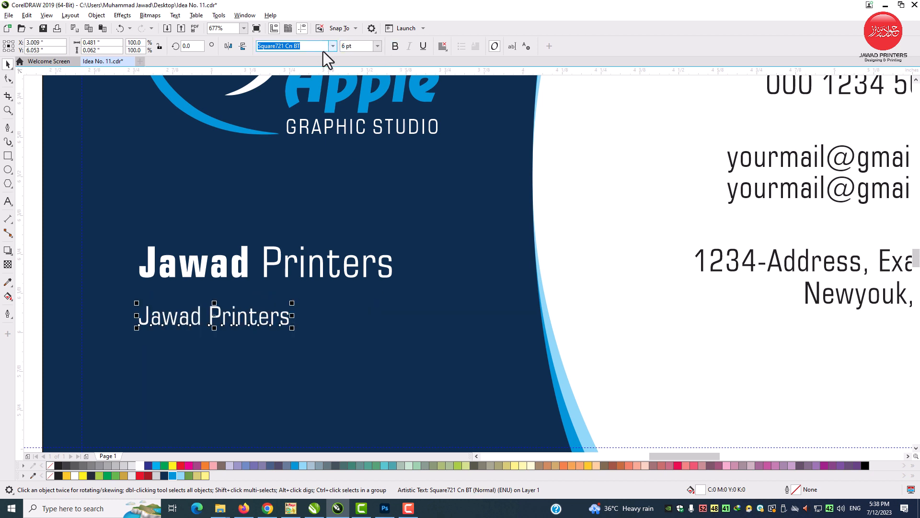
# Replace the wording of the small text copy with "Graphic Designer".
pyautogui.doubleClick(263, 322)
pyautogui.moveTo(290, 320); pyautogui.dragTo(136, 328)
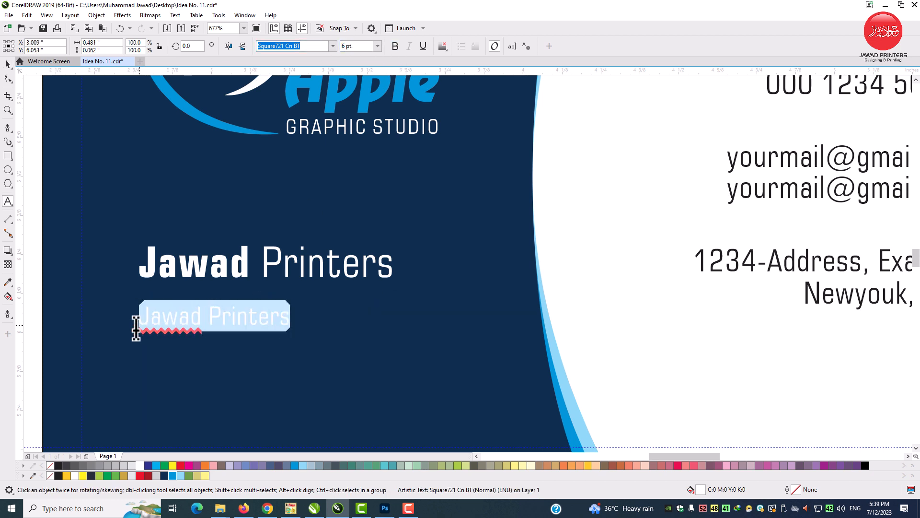
pyautogui.write('Grao')
pyautogui.press('BackSpace')
pyautogui.write('phic Designer')
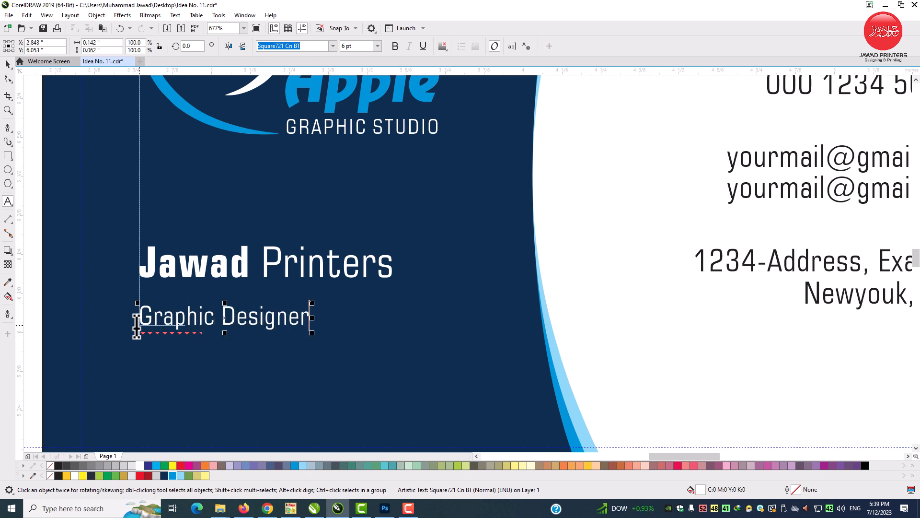
# Move the Graphic Designer text up close beneath the name and fill it with Sky Blue.
pyautogui.hotkey('ctrl', 'space')
pyautogui.moveTo(233, 319); pyautogui.dragTo(232, 298)
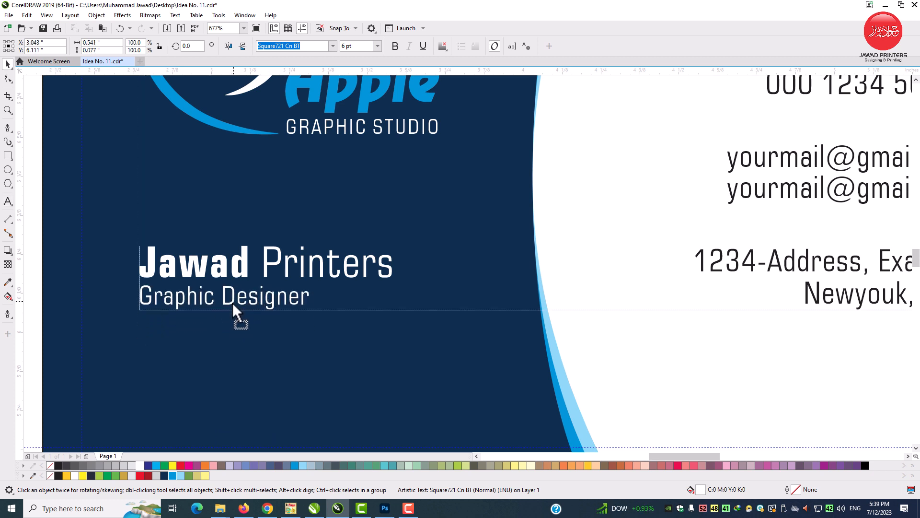
pyautogui.click(170, 474)
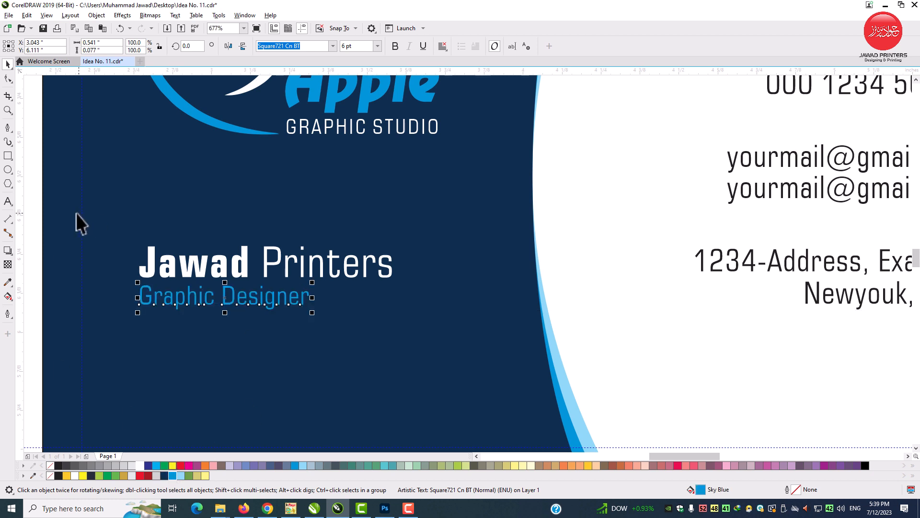
# Draw a thin rectangle about 0.233 by 0.019 inches to the right of Graphic Designer, filled Ice Blue without an outline.
pyautogui.click(7, 160)
pyautogui.press('F2')
pyautogui.moveTo(109, 219); pyautogui.dragTo(545, 367)
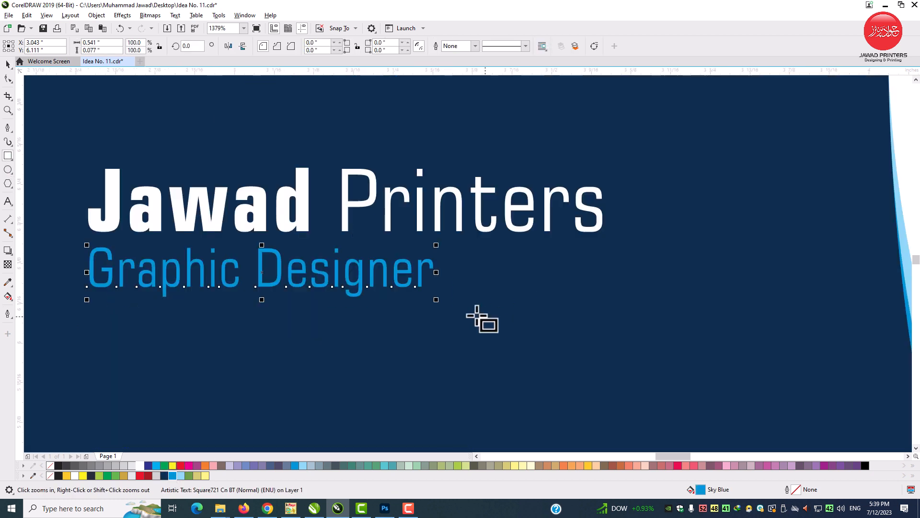
pyautogui.moveTo(456, 293); pyautogui.dragTo(605, 278)
pyautogui.press('space')
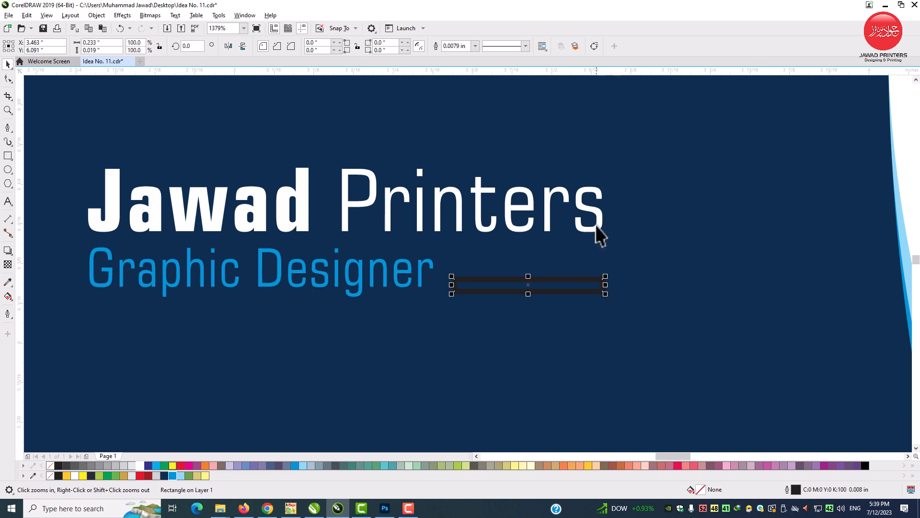
pyautogui.keyDown('shift'); pyautogui.click(598, 225); pyautogui.keyUp('shift')
pyautogui.keyDown('shift'); pyautogui.click(598, 225); pyautogui.keyUp('shift')
pyautogui.click(180, 475)
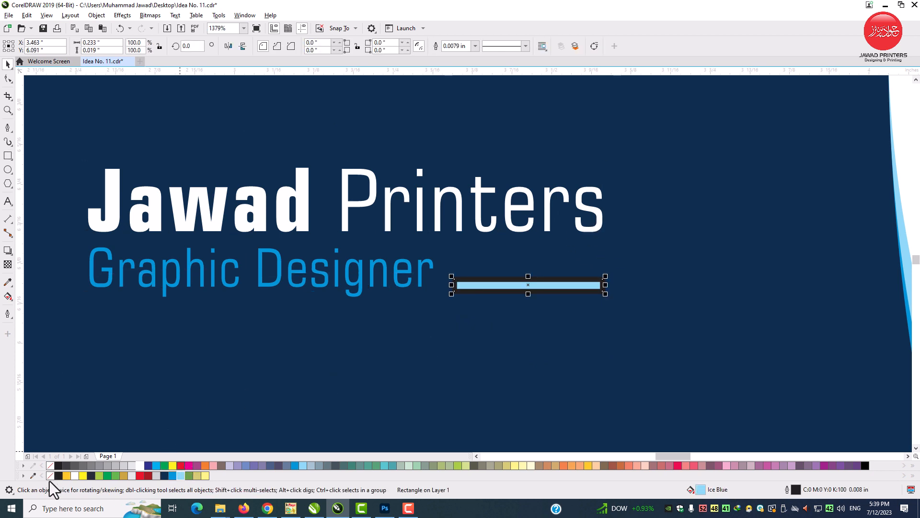
pyautogui.rightClick(49, 475)
# Resize the Ice Blue bar to about 0.244 by 0.013 inches with its right edge aligned to the name text.
pyautogui.scroll(-4, 414, 326)
pyautogui.scroll(1, 339, 321)
pyautogui.press('F2')
pyautogui.moveTo(389, 291); pyautogui.dragTo(460, 321)
pyautogui.moveTo(498, 405); pyautogui.dragTo(425, 398)
pyautogui.moveTo(625, 378); pyautogui.dragTo(625, 389)
pyautogui.keyDown('shift'); pyautogui.click(824, 257); pyautogui.keyUp('shift')
pyautogui.press('r')
pyautogui.click(513, 406)
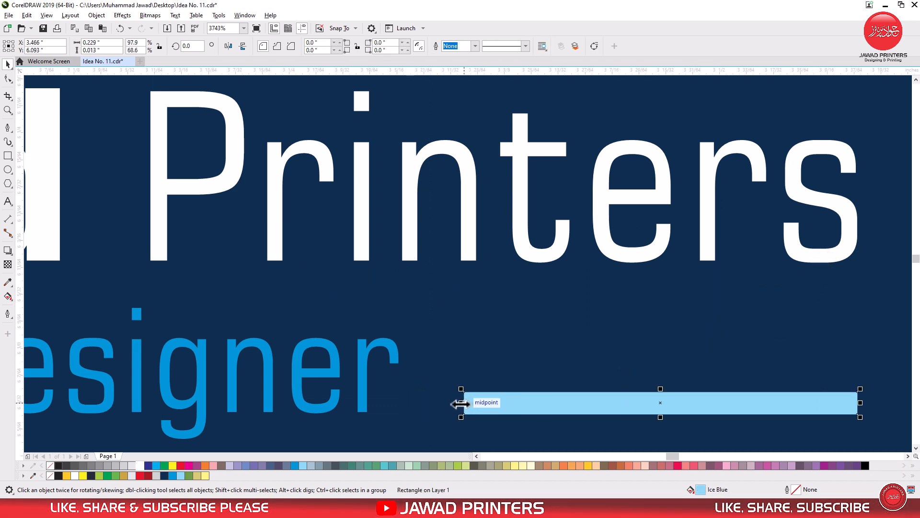
pyautogui.moveTo(458, 402); pyautogui.dragTo(435, 403)
pyautogui.scroll(-2, 453, 397)
pyautogui.scroll(-8, 442, 390)
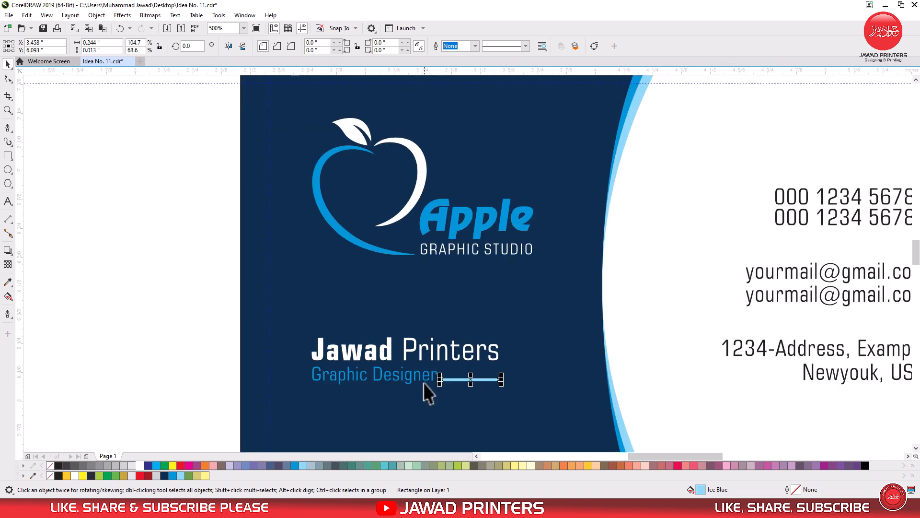
# Move the globe icon onto the back card's dark blue band and delete the icon's square background.
pyautogui.moveTo(331, 233); pyautogui.dragTo(676, 515)
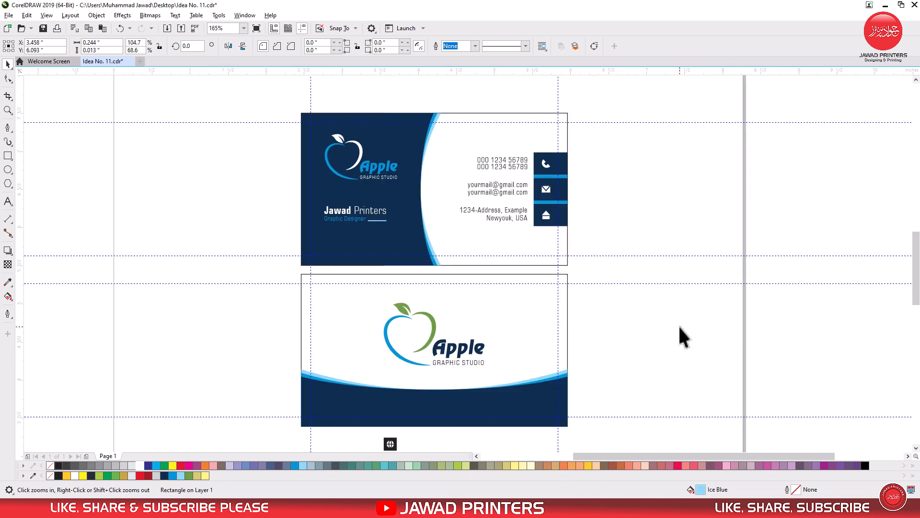
pyautogui.click(678, 324)
pyautogui.moveTo(375, 466); pyautogui.dragTo(404, 394)
pyautogui.press('F2')
pyautogui.moveTo(382, 365); pyautogui.dragTo(460, 426)
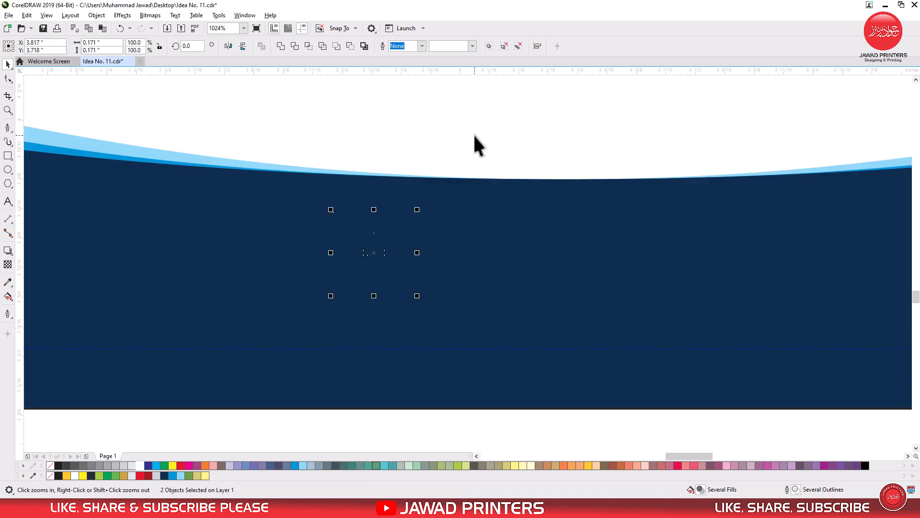
pyautogui.click(479, 226)
pyautogui.click(410, 257)
pyautogui.press('Delete')
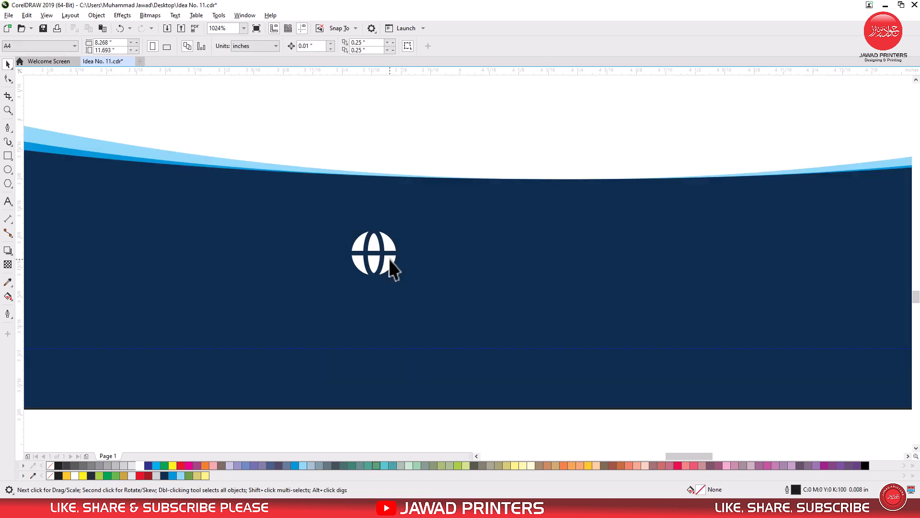
# Copy the two-line email text from the front card onto the back card's dark band beside the globe icon.
pyautogui.click(389, 259)
pyautogui.scroll(-2, 390, 259)
pyautogui.scroll(-1, 492, 182)
pyautogui.scroll(2, 320, 204)
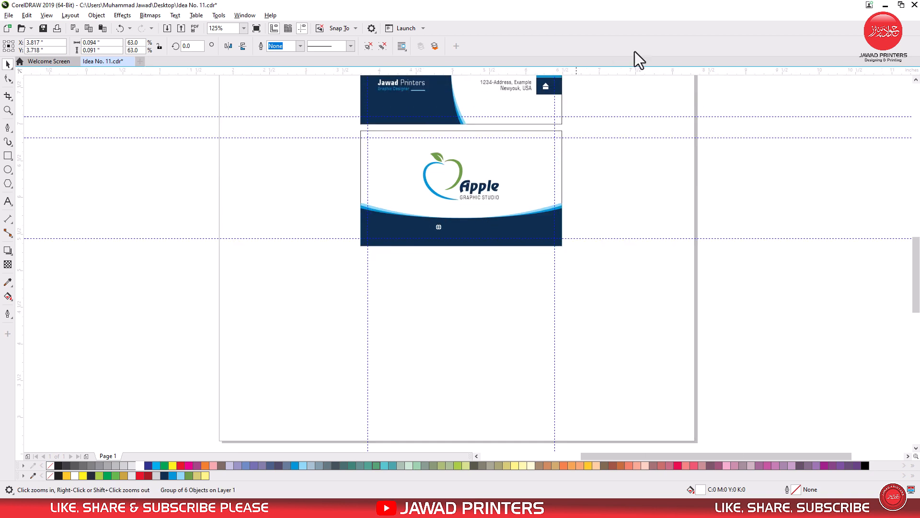
pyautogui.moveTo(470, 164); pyautogui.dragTo(416, 377)
pyautogui.moveTo(363, 349); pyautogui.dragTo(461, 402)
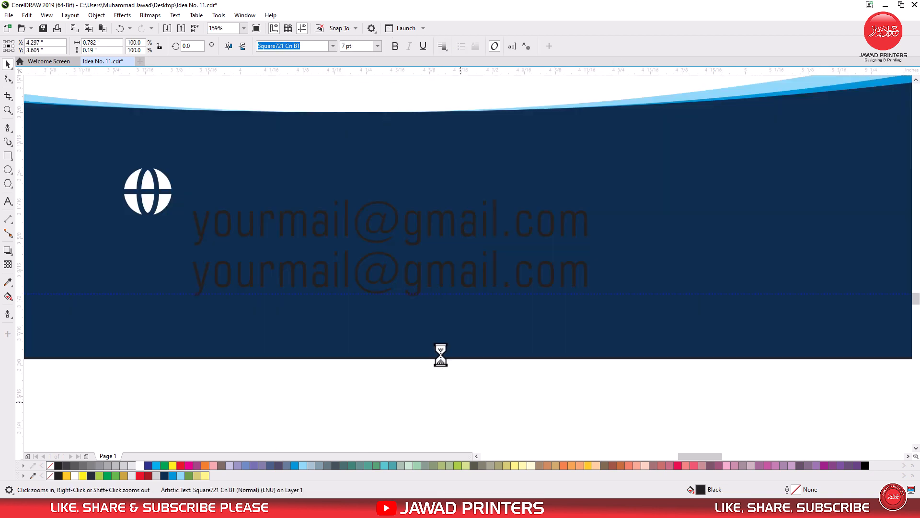
pyautogui.doubleClick(329, 231)
pyautogui.moveTo(588, 277); pyautogui.dragTo(193, 225)
pyautogui.write('www')
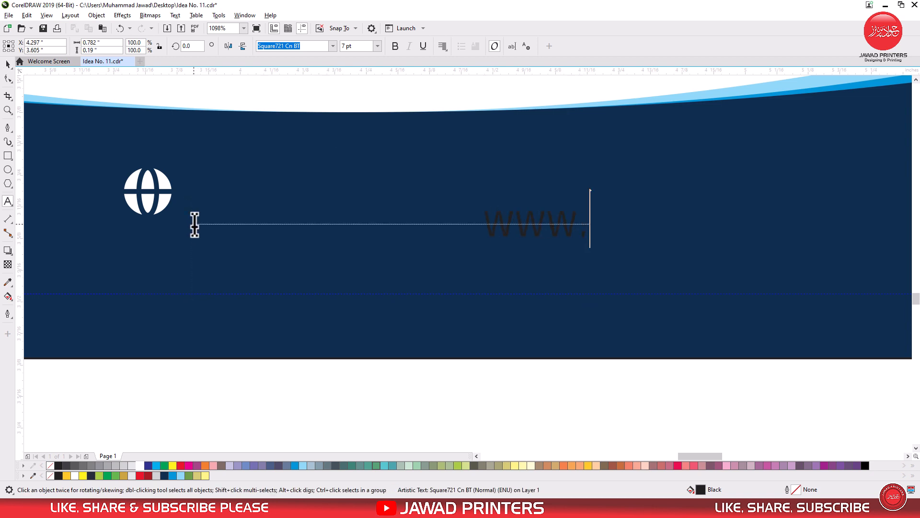
pyautogui.write('.yourweb.com')
pyautogui.hotkey('ctrl', 'space')
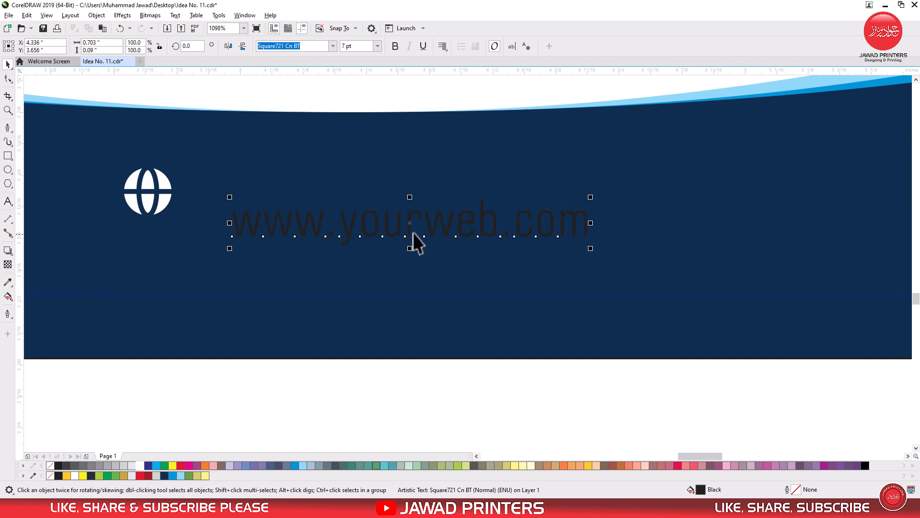